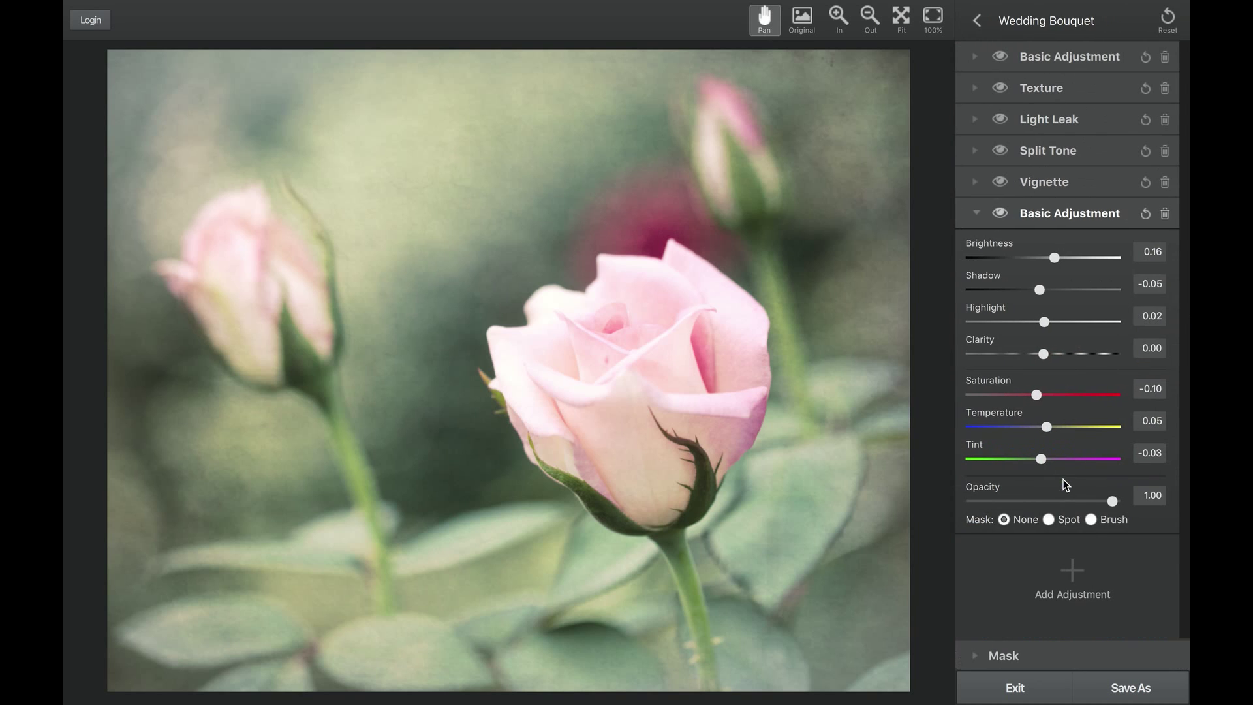
# Step: Switch the Texture adjustment's mask to Spot, with Transition 0.50, Color Aware Strength 0.50 and Density 0.00
pyautogui.click(973, 87)
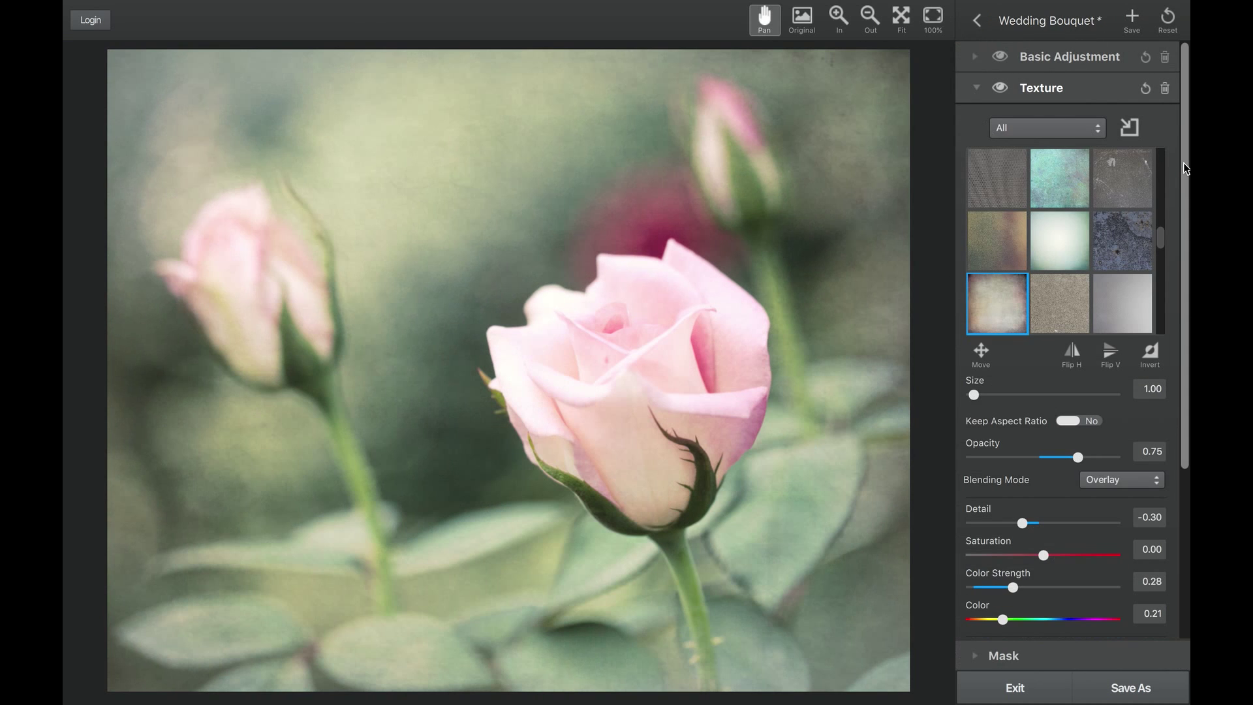
pyautogui.moveTo(1184, 163); pyautogui.dragTo(1181, 319)
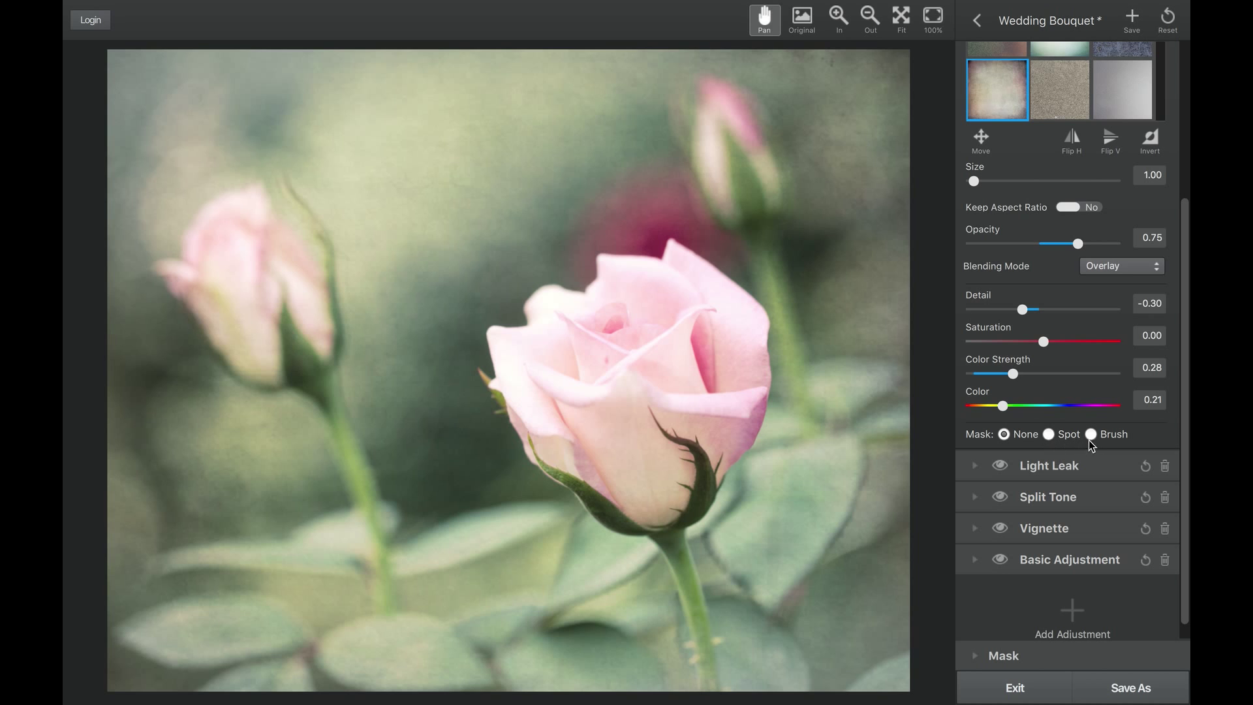
pyautogui.click(1048, 435)
pyautogui.scroll(-3, 1188, 484)
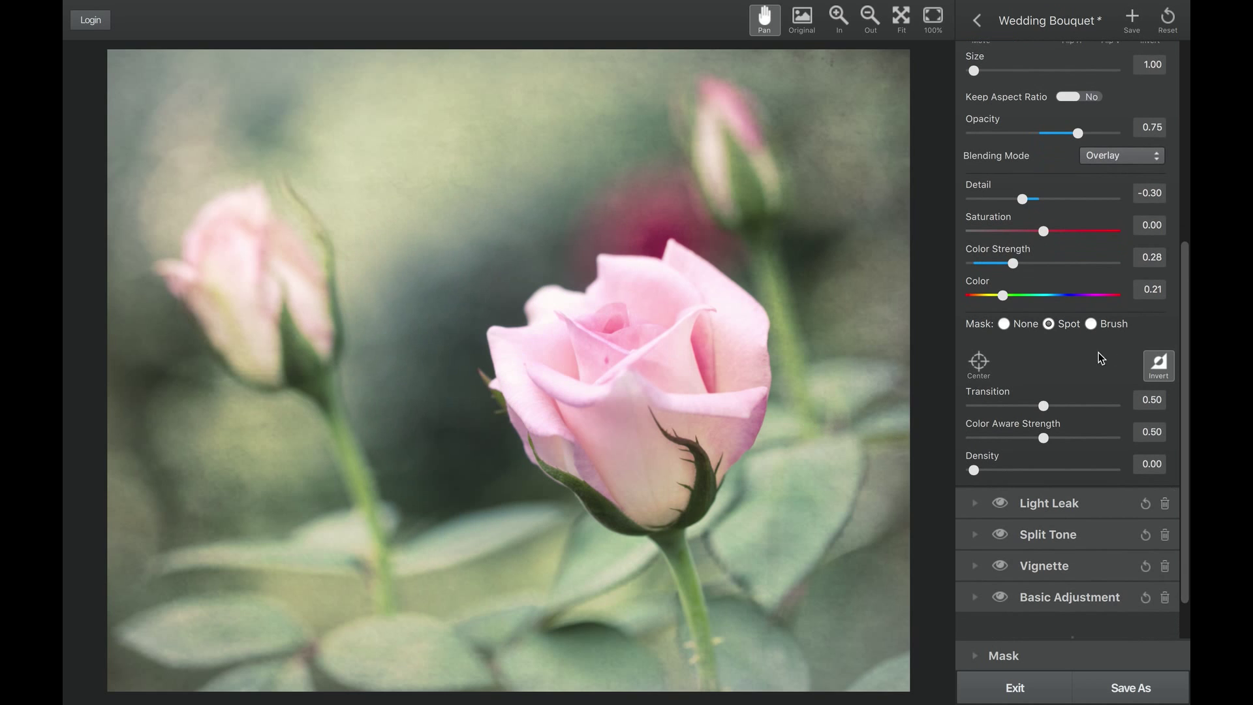
# Step: Keep the spot mask inverted and show its outline on the photo
pyautogui.click(1172, 364)
pyautogui.click(1167, 362)
pyautogui.click(979, 366)
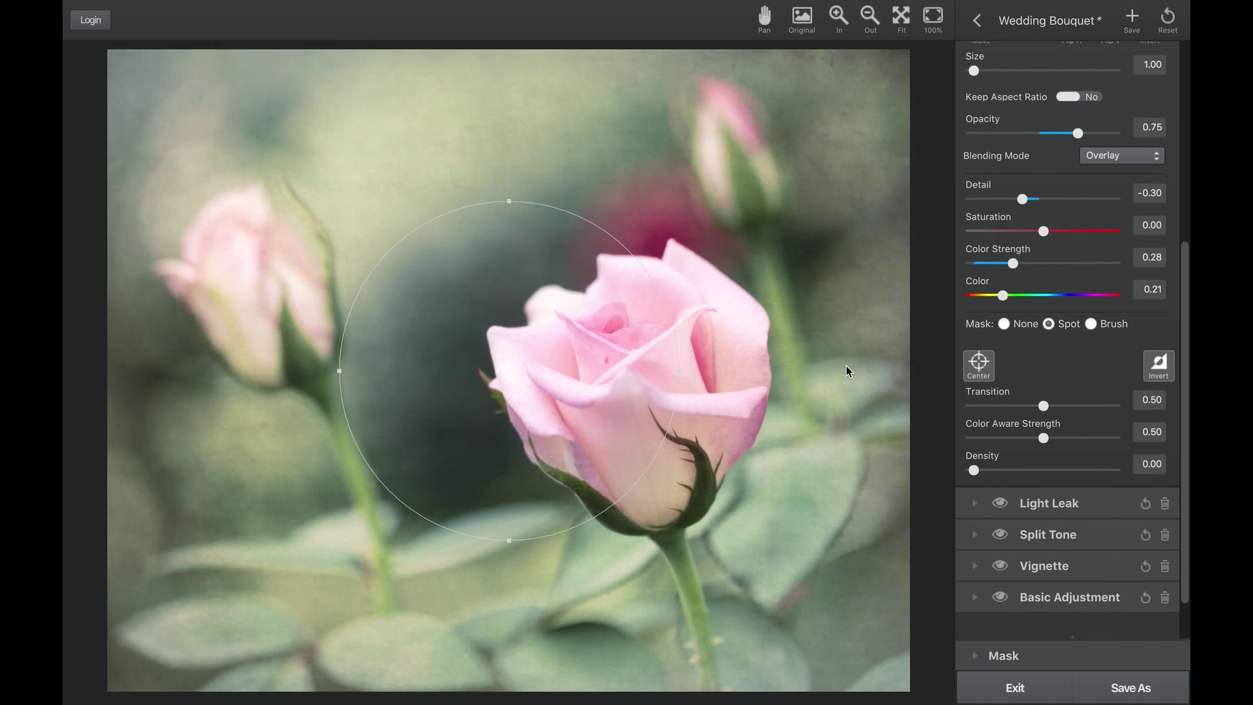
# Step: Move the spot onto the large rose, stretch it into a tall ellipse and tilt it to fit
pyautogui.moveTo(587, 370); pyautogui.dragTo(672, 382)
pyautogui.moveTo(636, 212); pyautogui.dragTo(637, 168)
pyautogui.moveTo(847, 403); pyautogui.dragTo(831, 341)
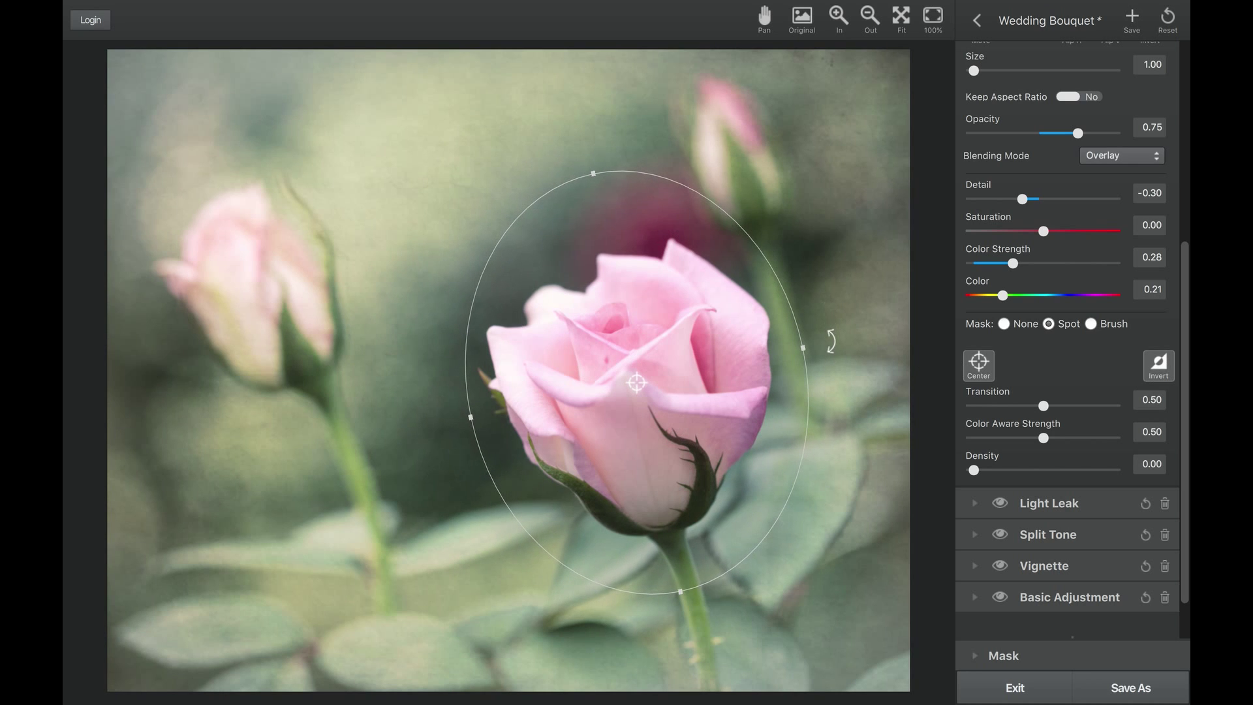
pyautogui.click(984, 372)
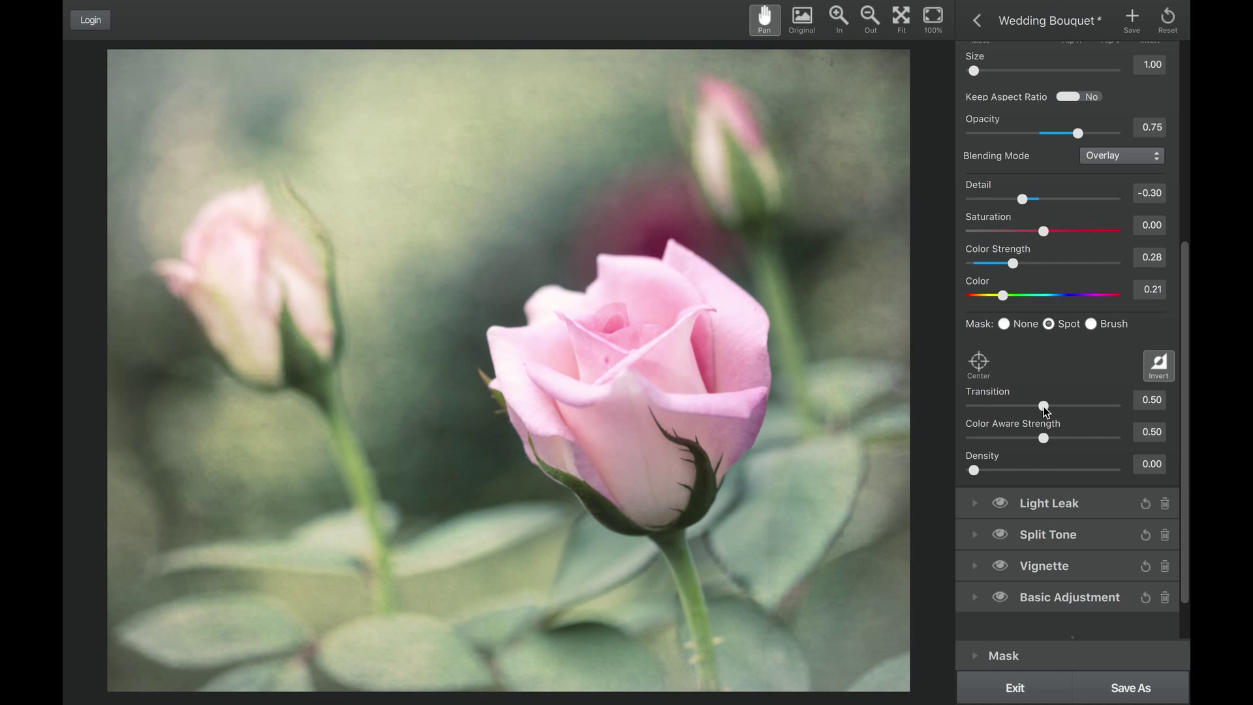
# Step: Set the spot mask Transition to about 0.69
pyautogui.moveTo(1066, 406); pyautogui.dragTo(1114, 406)
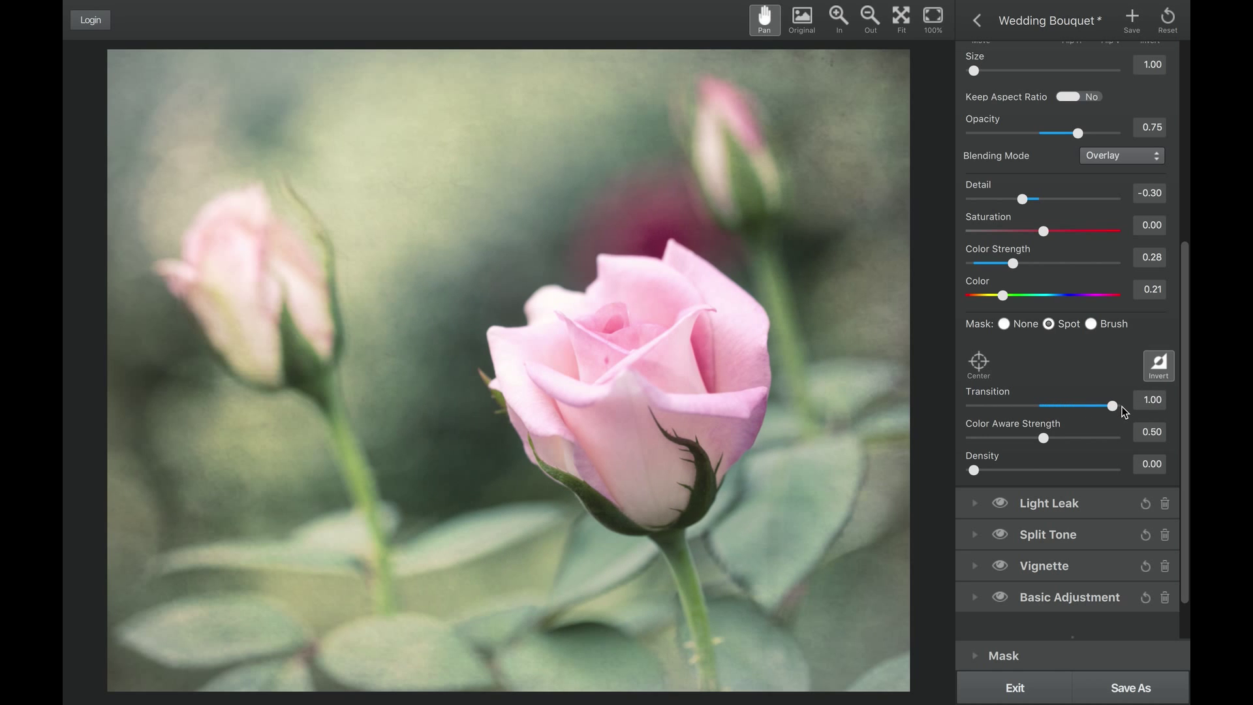
pyautogui.moveTo(1096, 406); pyautogui.dragTo(978, 404)
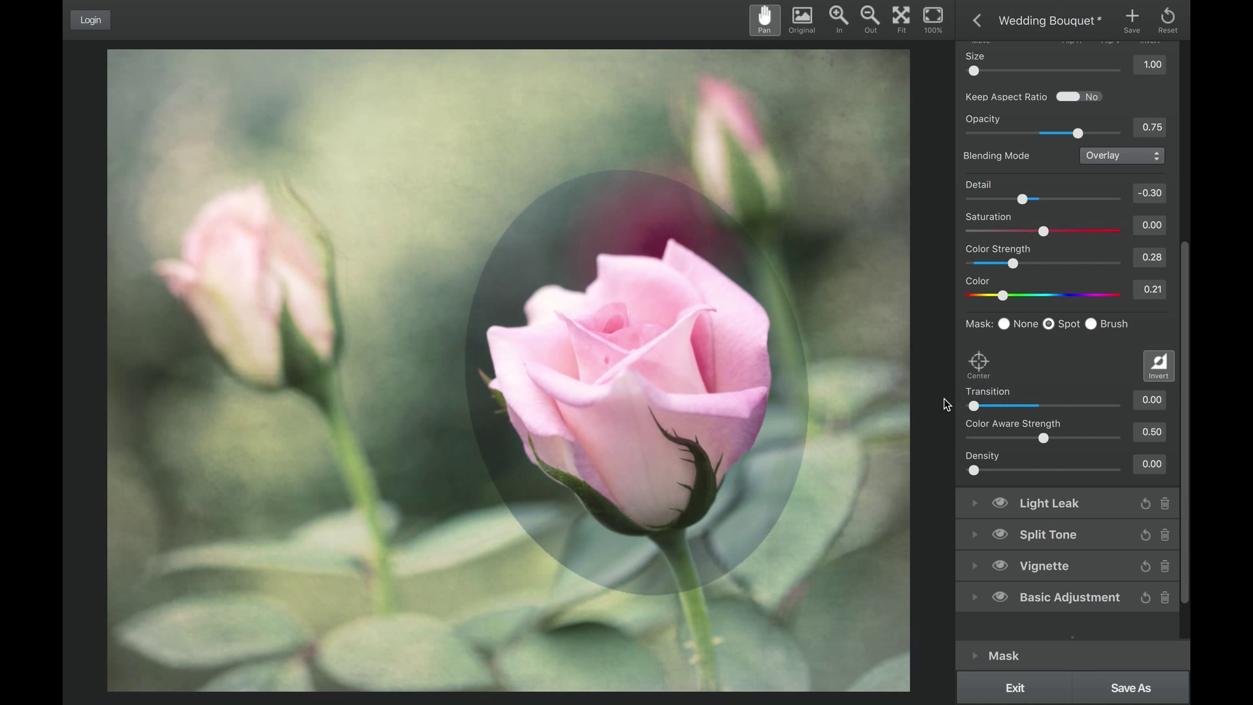
pyautogui.moveTo(979, 406); pyautogui.dragTo(1068, 406)
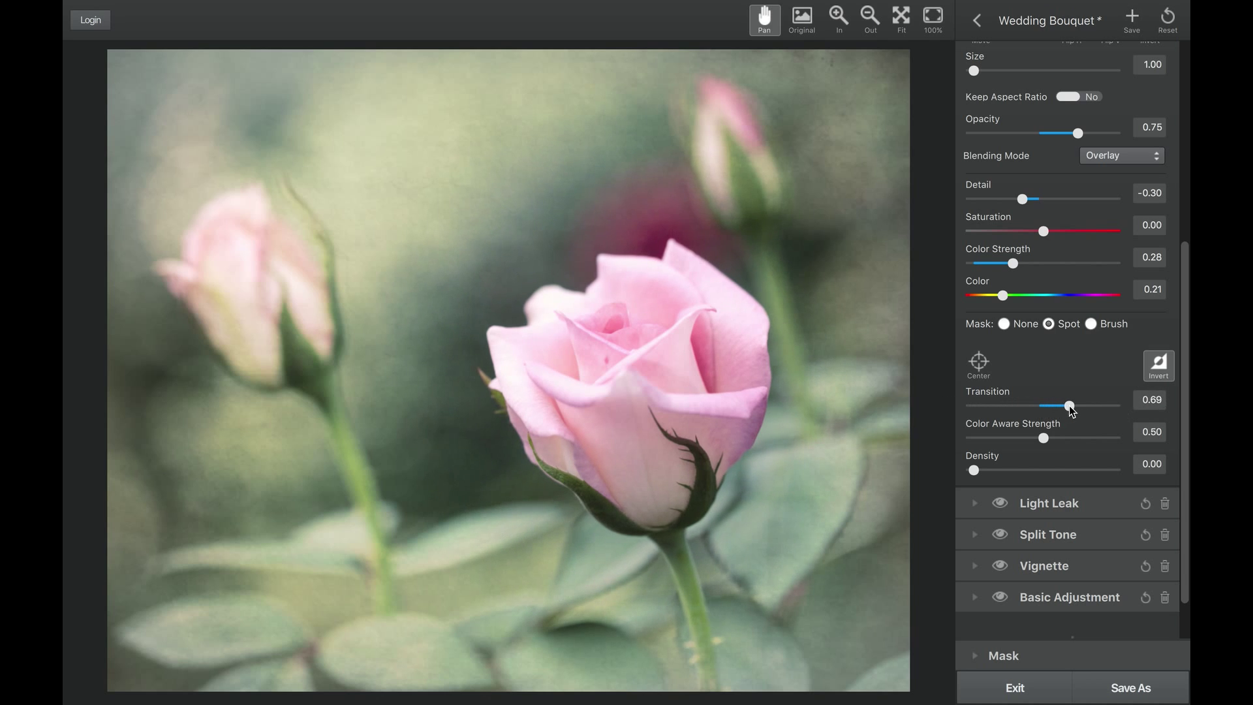
pyautogui.click(980, 364)
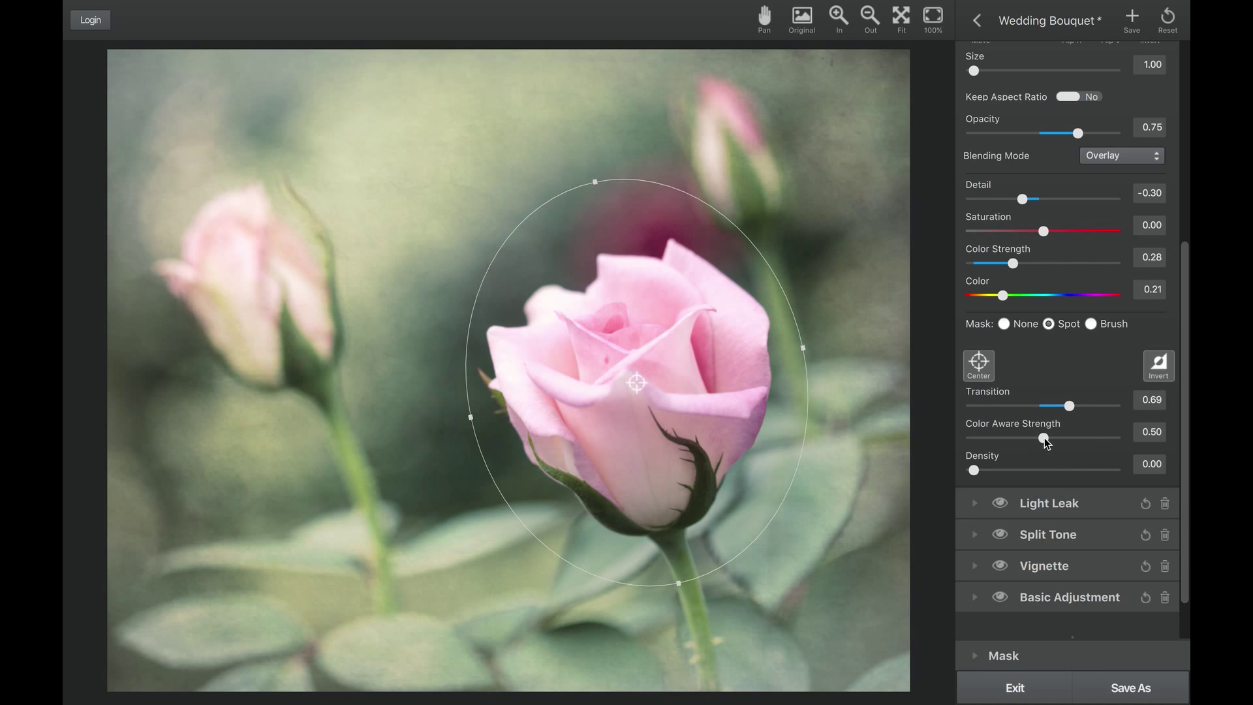
# Step: Reposition the spot over the rose and lower Color Aware Strength to 0.08
pyautogui.moveTo(1044, 437); pyautogui.dragTo(1117, 443)
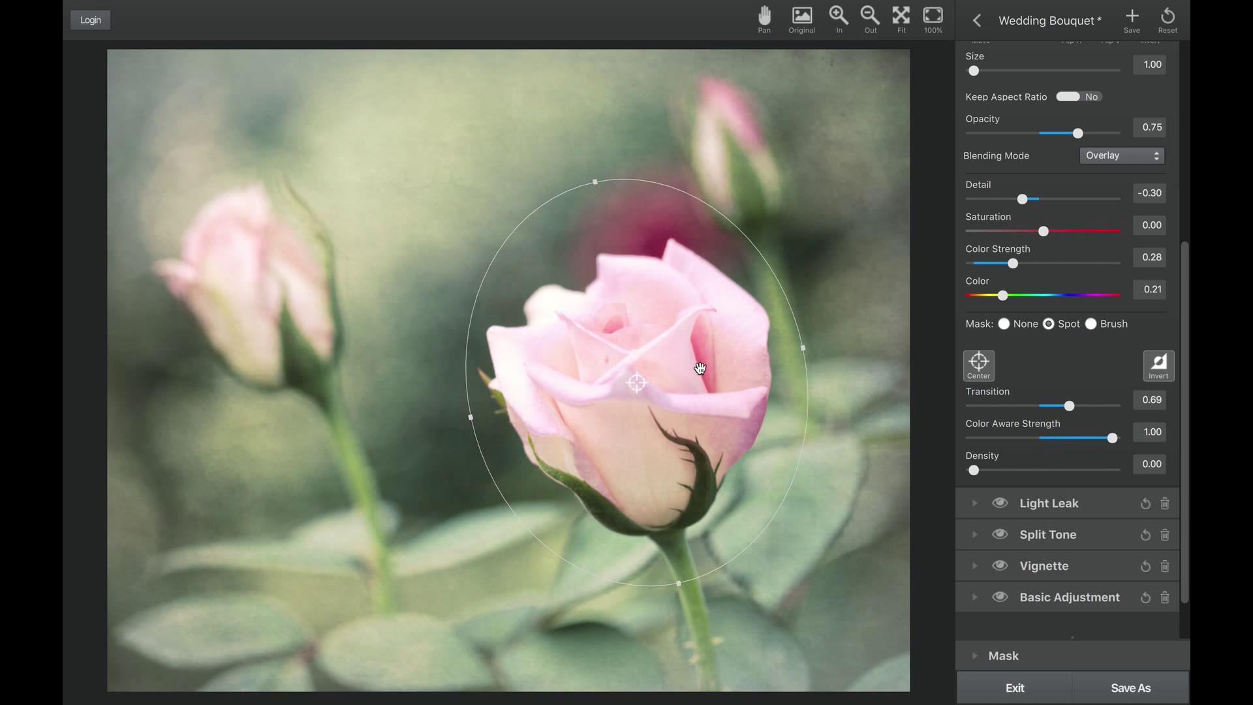
pyautogui.moveTo(631, 374); pyautogui.dragTo(657, 372)
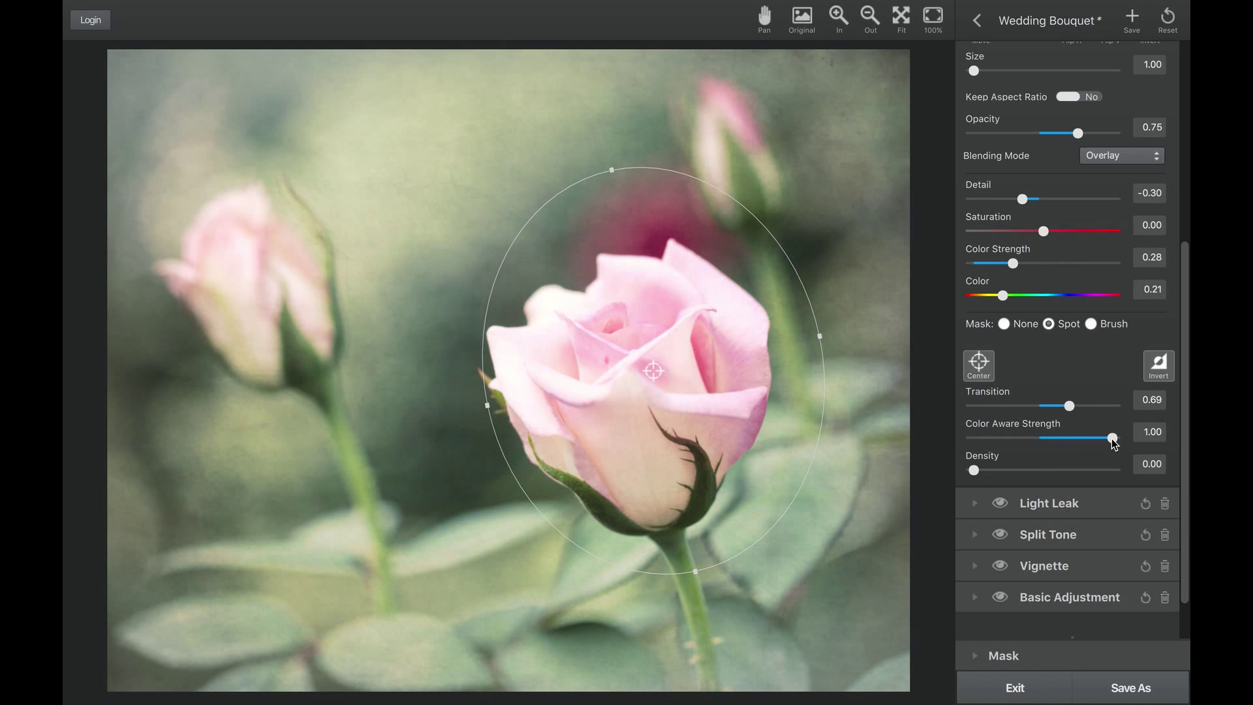
pyautogui.moveTo(1113, 439); pyautogui.dragTo(1010, 437)
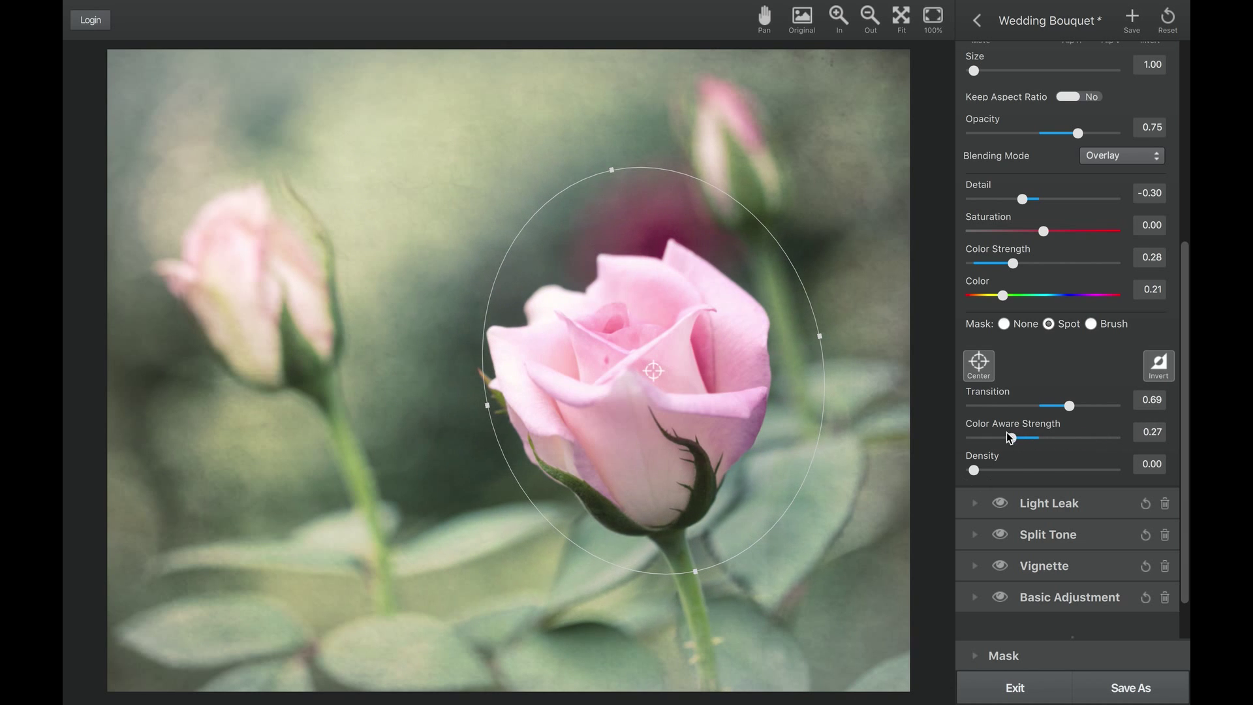
pyautogui.click(979, 365)
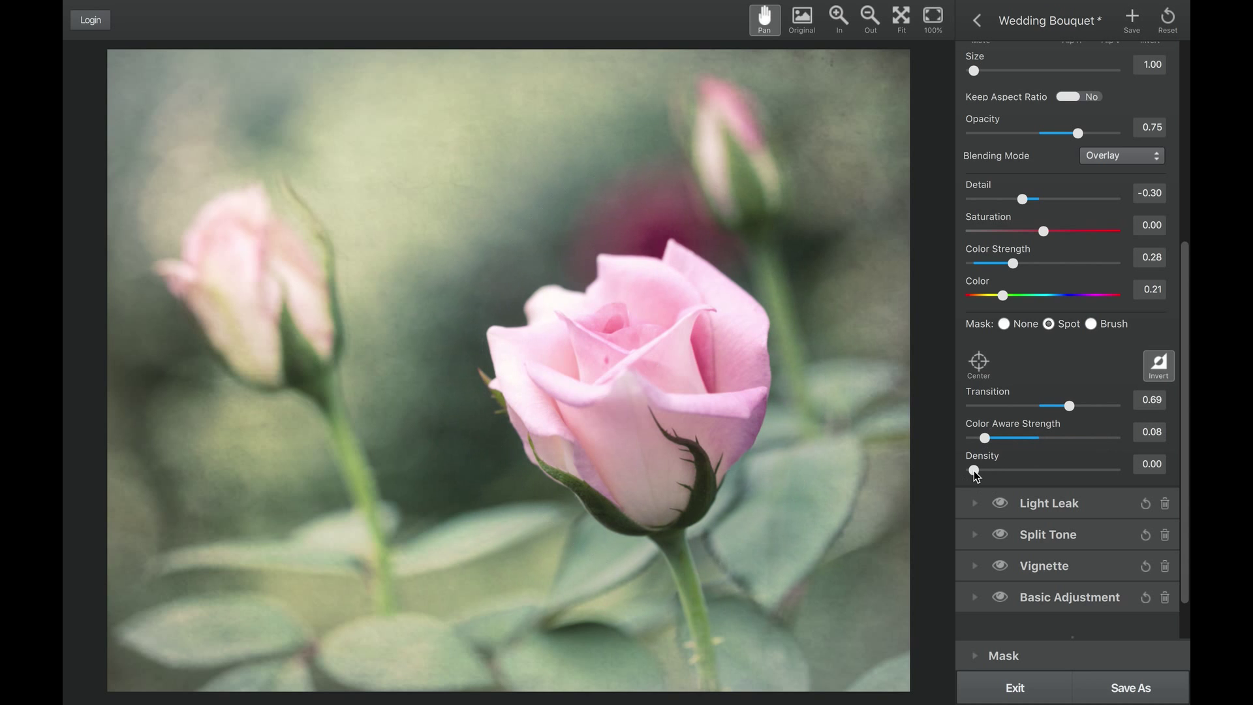
# Step: Raise Density to about 0.21, turn off Invert, and switch the Texture mask to Brush
pyautogui.moveTo(984, 471); pyautogui.dragTo(1016, 478)
pyautogui.click(1159, 367)
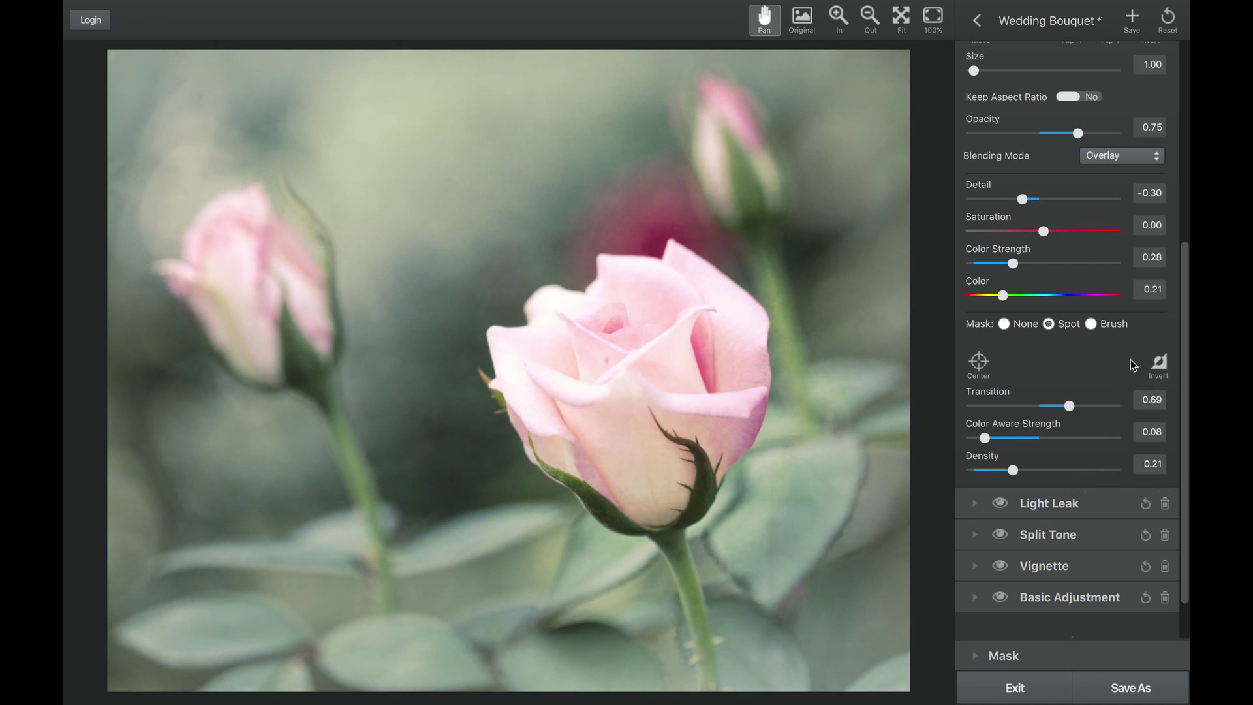
pyautogui.click(1091, 325)
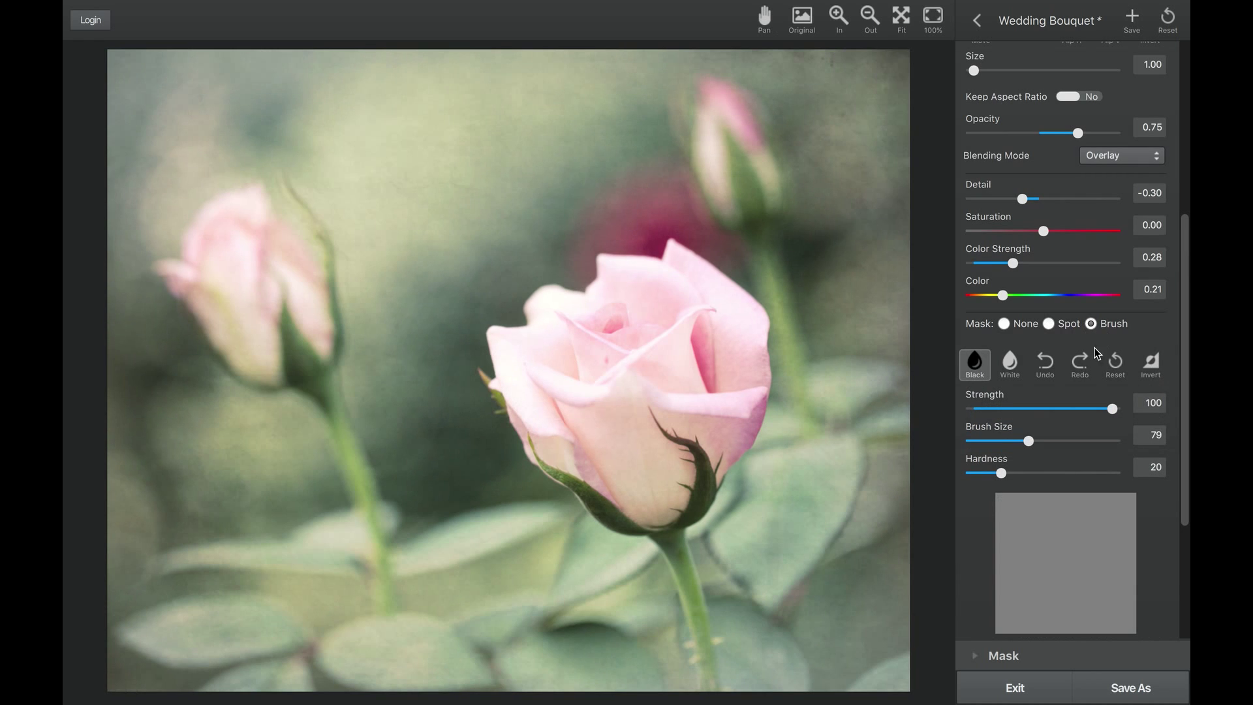
# Step: Paint a test stroke across the rose, reset the brush mask, then invert it to fully black
pyautogui.click(554, 353)
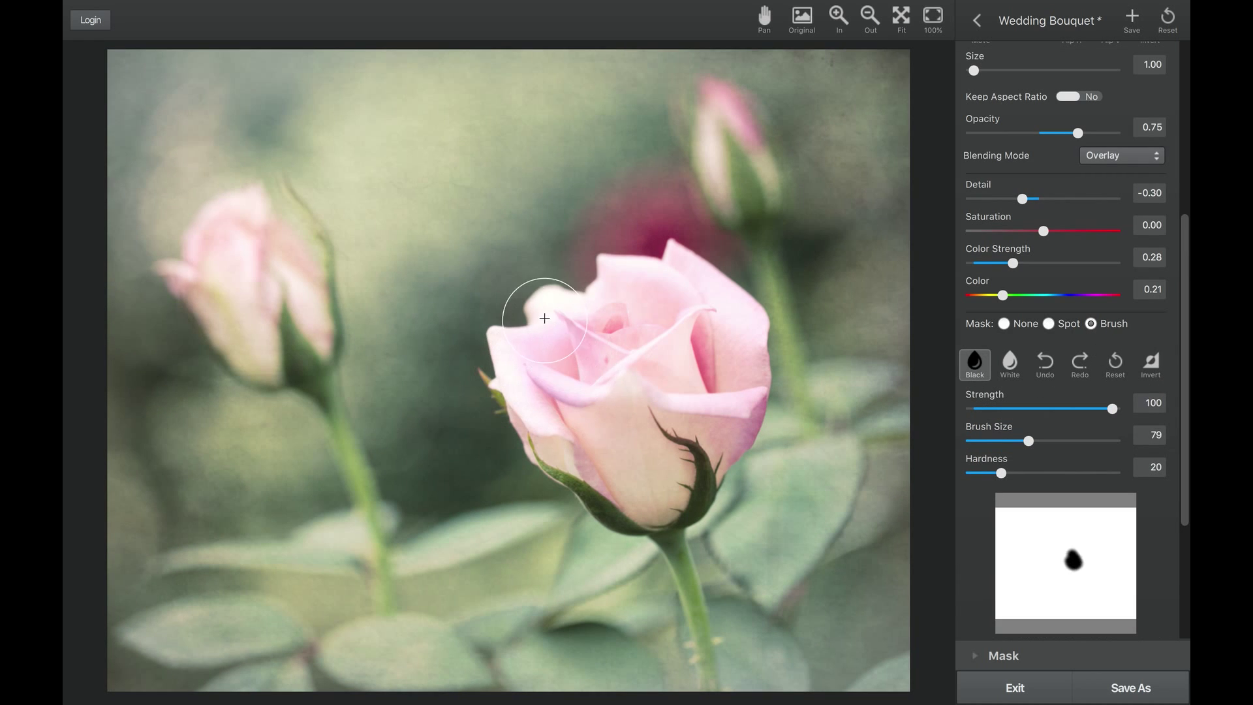
pyautogui.moveTo(544, 317)
pyautogui.mouseDown()
pyautogui.moveTo(613, 330)
pyautogui.moveTo(652, 287)
pyautogui.moveTo(727, 316)
pyautogui.moveTo(715, 420)
pyautogui.moveTo(648, 483)
pyautogui.moveTo(601, 436)
pyautogui.moveTo(489, 373)
pyautogui.moveTo(534, 459)
pyautogui.moveTo(568, 438)
pyautogui.mouseUp()
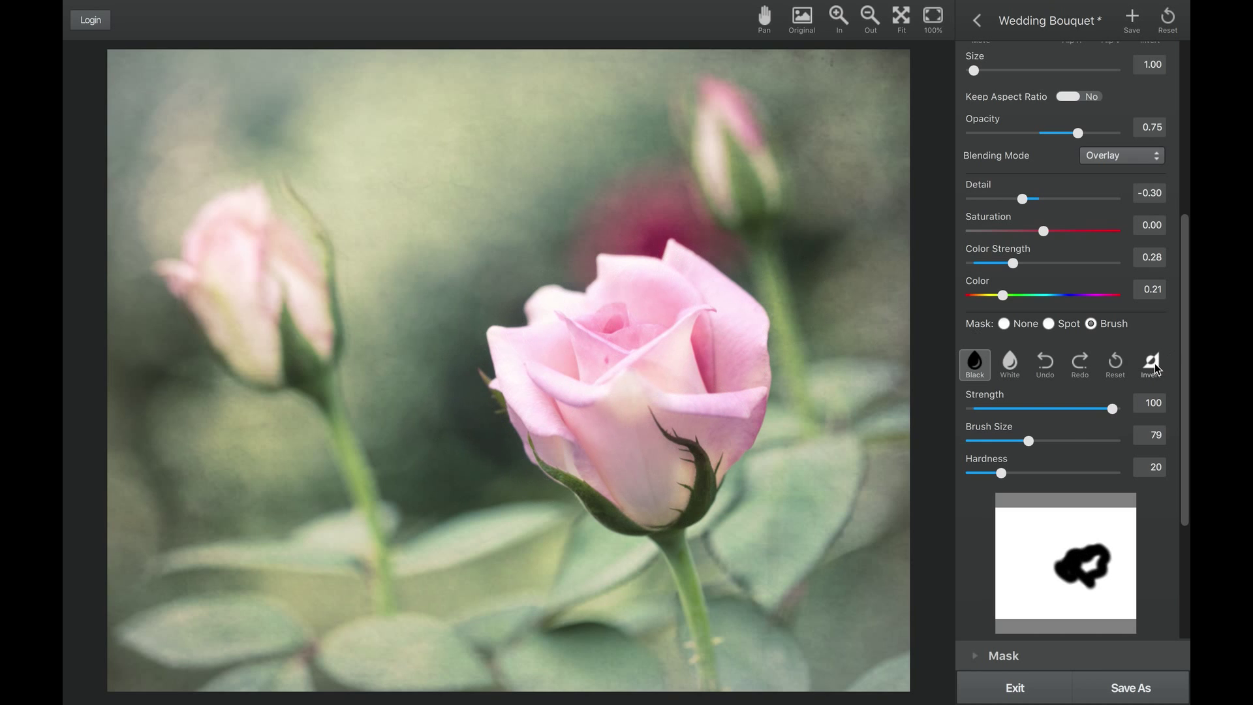
pyautogui.click(1118, 367)
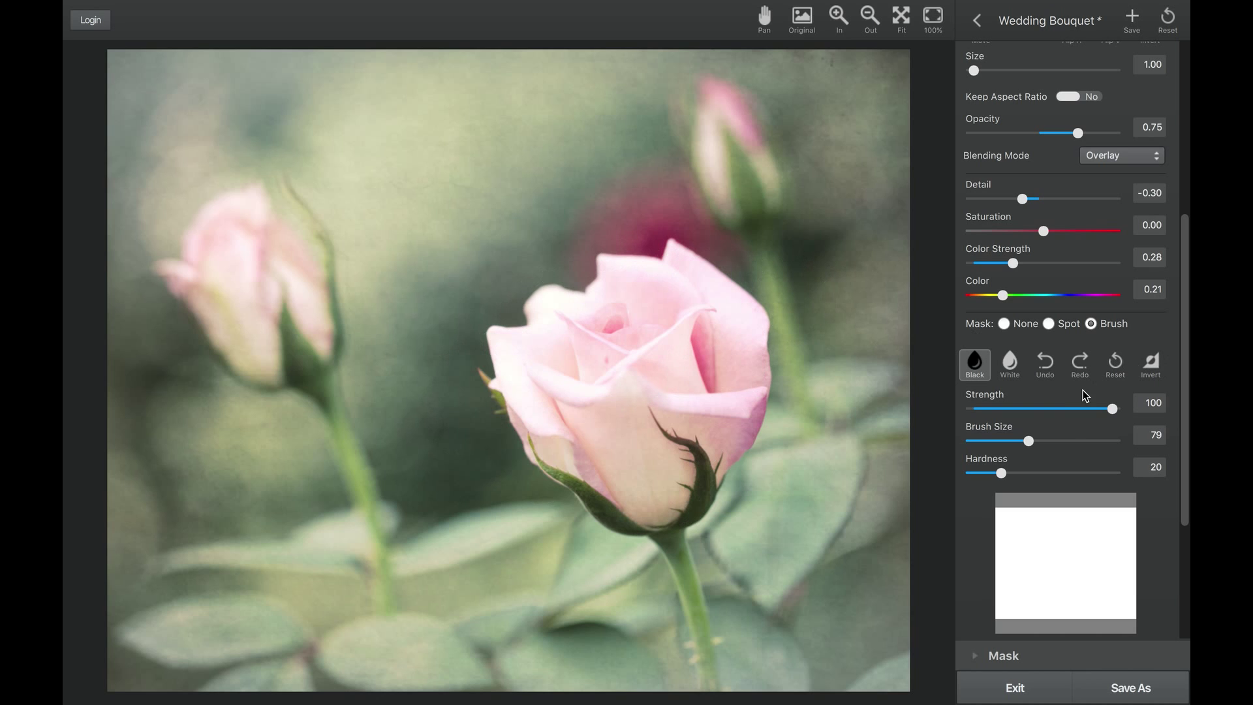
pyautogui.click(1153, 364)
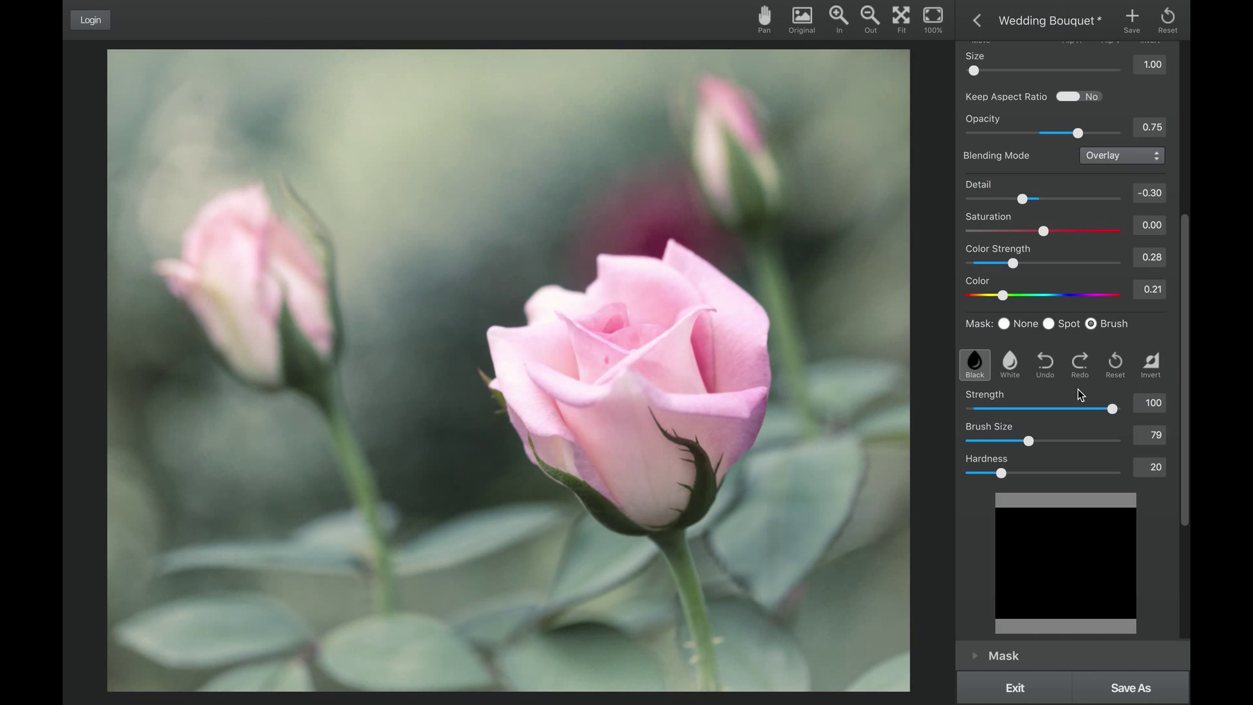
# Step: Paint white over the rose's upper petals, then over the left bud at strength 18
pyautogui.click(1010, 365)
pyautogui.moveTo(538, 379)
pyautogui.mouseDown()
pyautogui.moveTo(567, 323)
pyautogui.moveTo(604, 383)
pyautogui.moveTo(611, 292)
pyautogui.moveTo(613, 328)
pyautogui.moveTo(674, 300)
pyautogui.moveTo(718, 352)
pyautogui.moveTo(693, 425)
pyautogui.moveTo(739, 403)
pyautogui.moveTo(601, 428)
pyautogui.moveTo(603, 502)
pyautogui.moveTo(561, 389)
pyautogui.mouseUp()
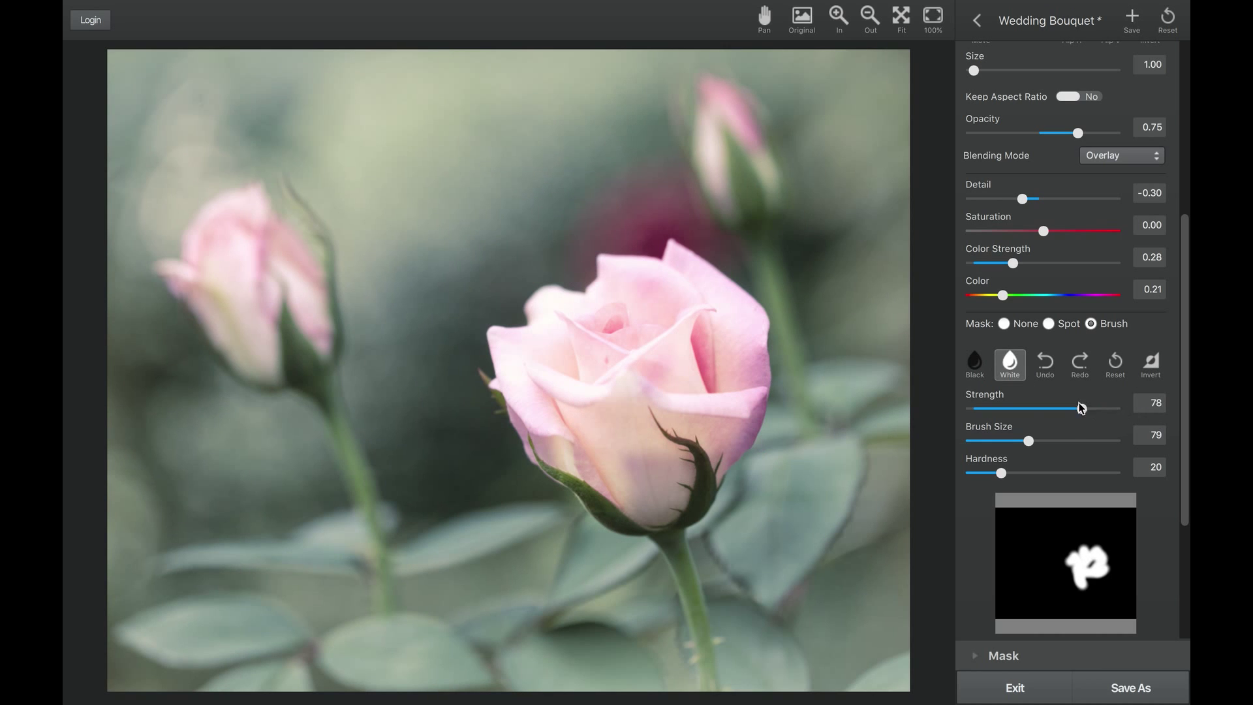
pyautogui.moveTo(1006, 408); pyautogui.dragTo(997, 409)
pyautogui.click(228, 291)
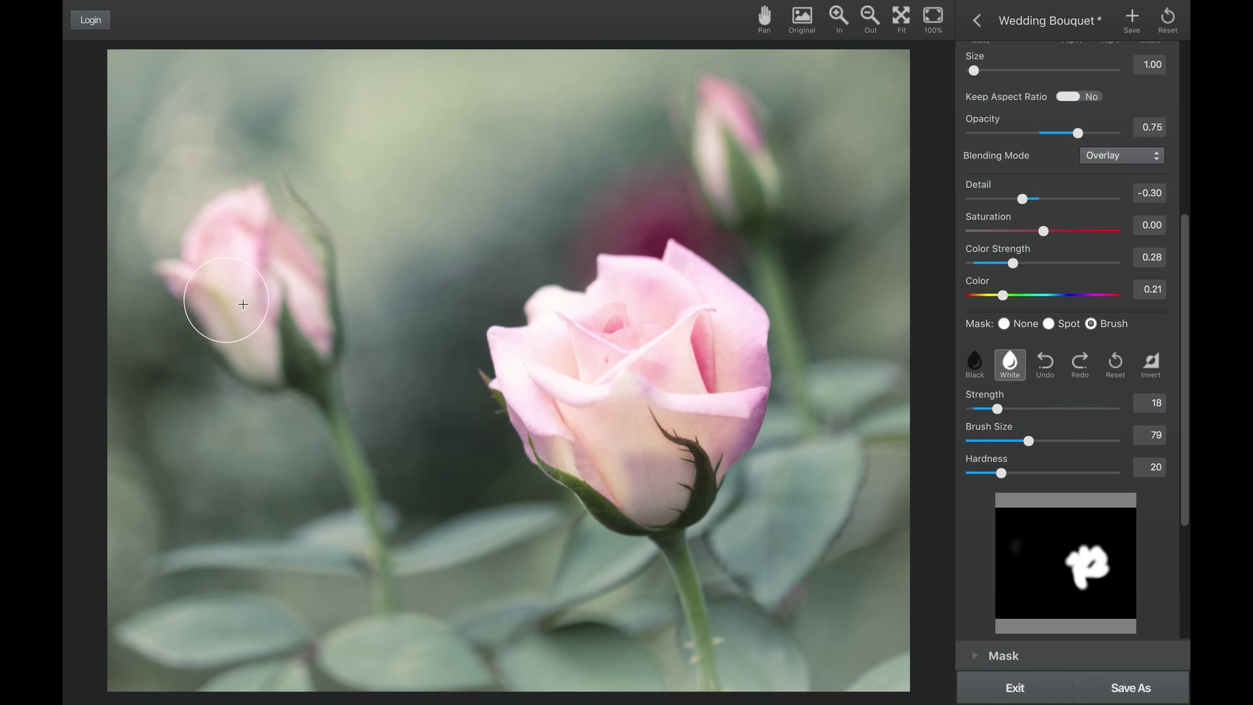
pyautogui.moveTo(283, 321)
pyautogui.mouseDown()
pyautogui.moveTo(245, 290)
pyautogui.moveTo(251, 251)
pyautogui.moveTo(248, 308)
pyautogui.moveTo(266, 293)
pyautogui.moveTo(289, 313)
pyautogui.moveTo(214, 237)
pyautogui.moveTo(232, 276)
pyautogui.moveTo(228, 314)
pyautogui.moveTo(251, 282)
pyautogui.moveTo(290, 288)
pyautogui.moveTo(304, 336)
pyautogui.moveTo(289, 277)
pyautogui.moveTo(247, 255)
pyautogui.moveTo(266, 266)
pyautogui.moveTo(286, 356)
pyautogui.moveTo(266, 261)
pyautogui.mouseUp()
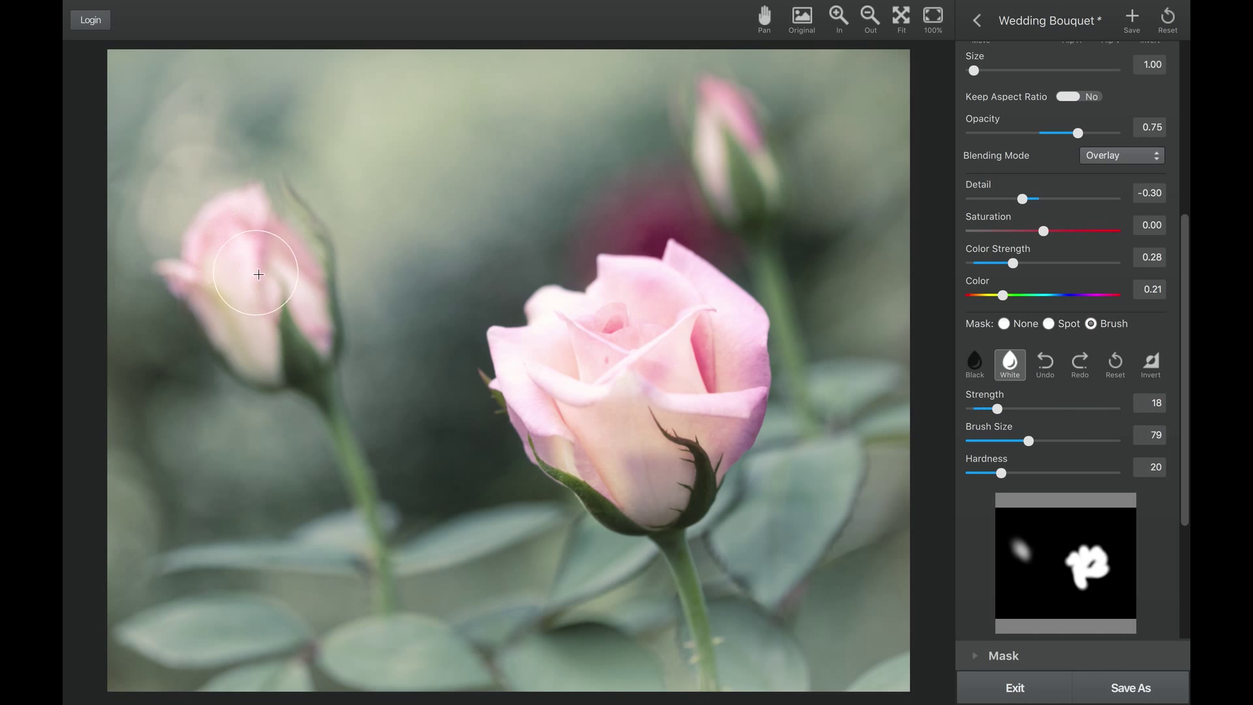
# Step: Paint the top bud at strength 100, reset the mask to white, and set brush size 180
pyautogui.moveTo(1014, 411); pyautogui.dragTo(1112, 409)
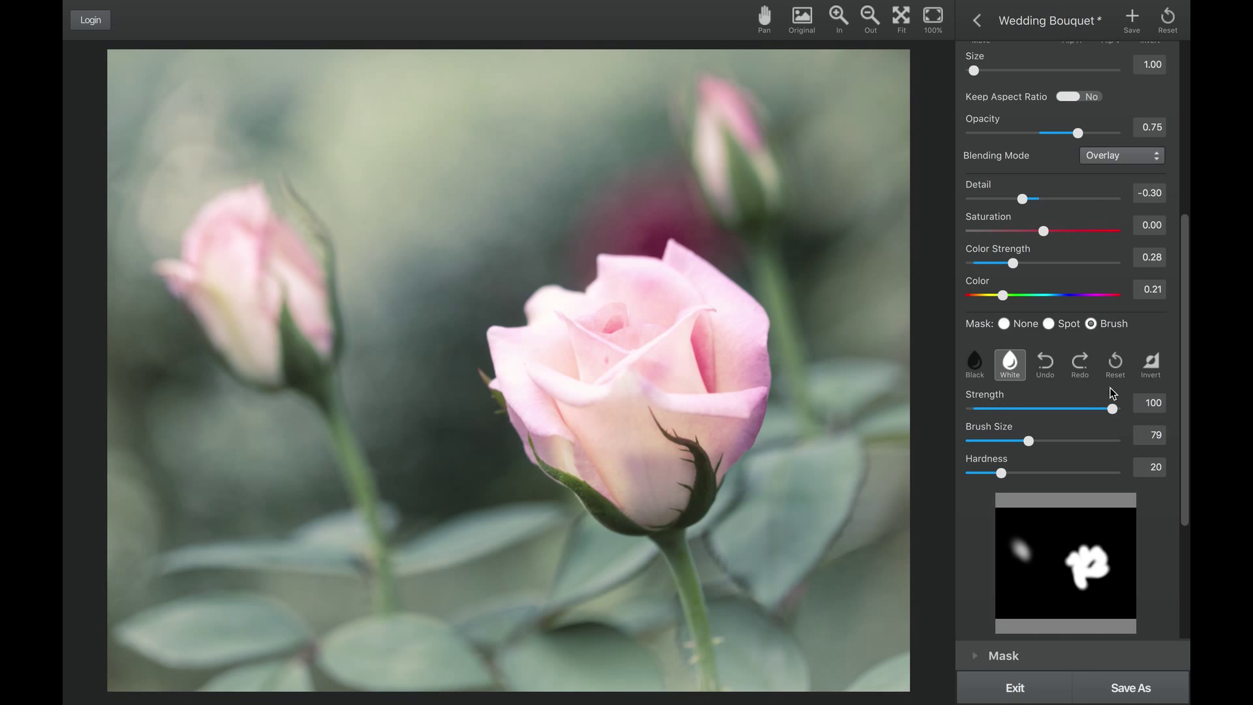
pyautogui.moveTo(722, 106); pyautogui.dragTo(777, 274)
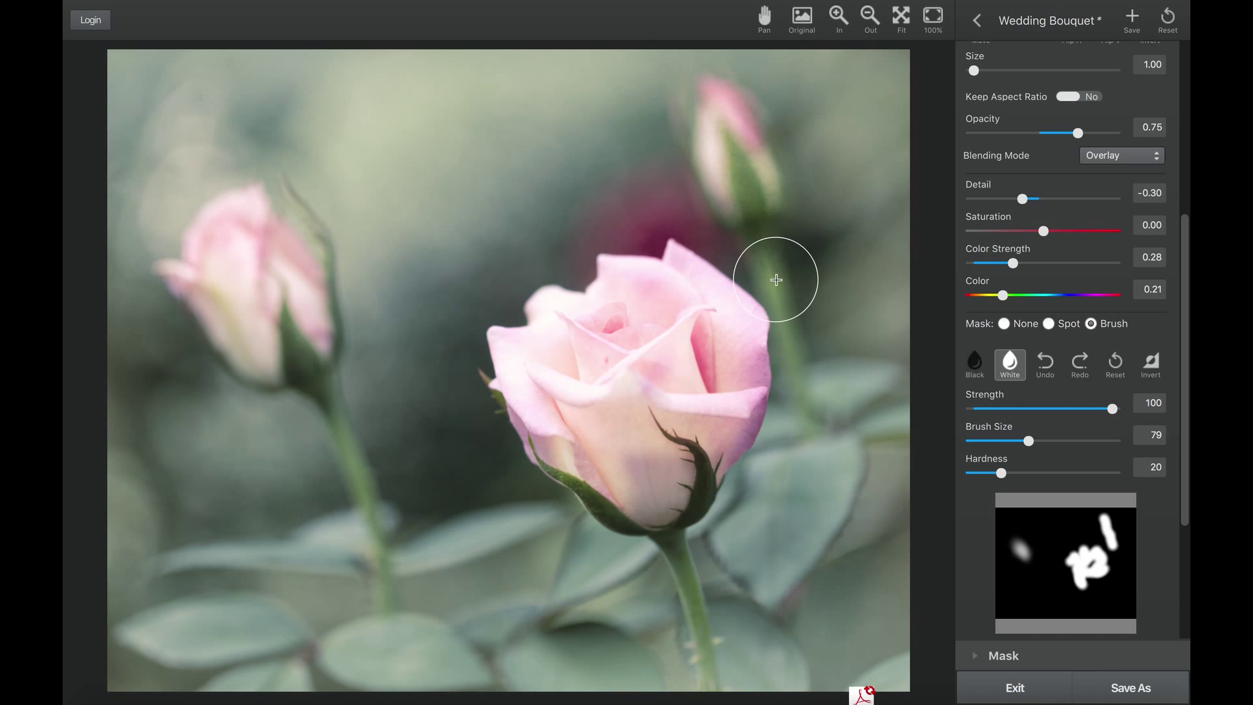
pyautogui.click(1115, 362)
pyautogui.moveTo(1030, 441); pyautogui.dragTo(1099, 440)
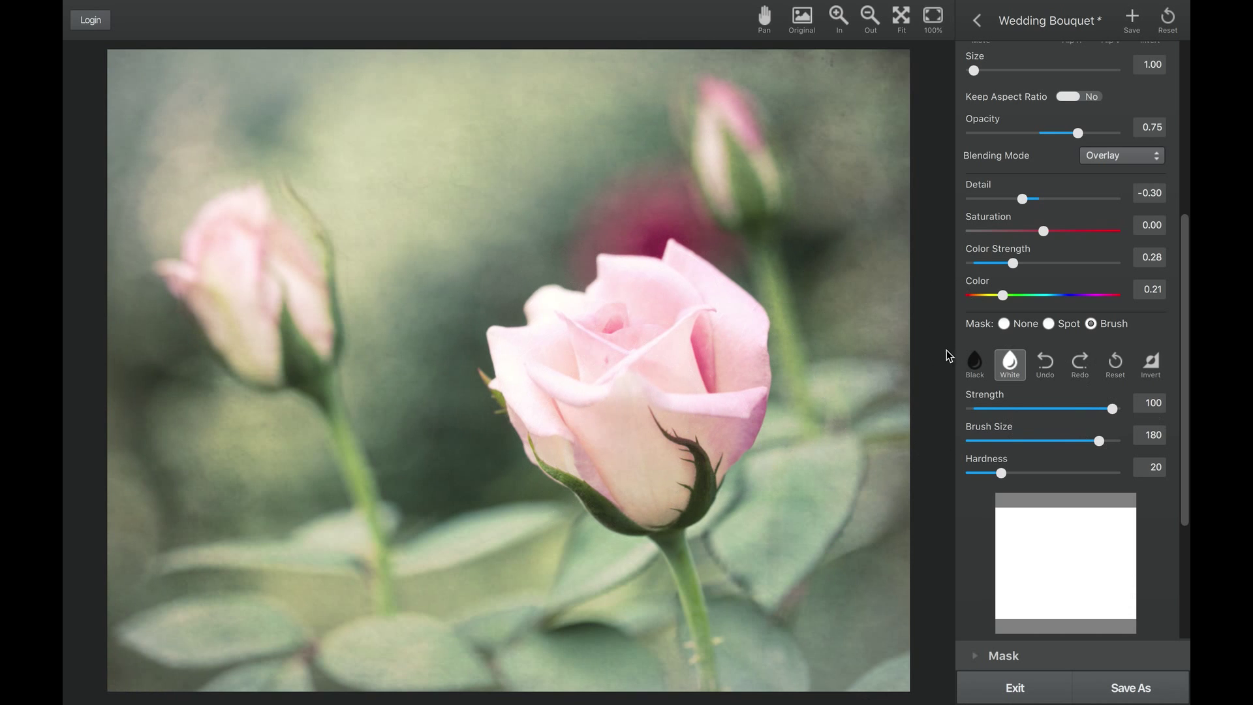
# Step: Paint black over the main rose, then shrink the brush and stroke the upper background
pyautogui.click(974, 363)
pyautogui.moveTo(593, 355); pyautogui.dragTo(713, 391)
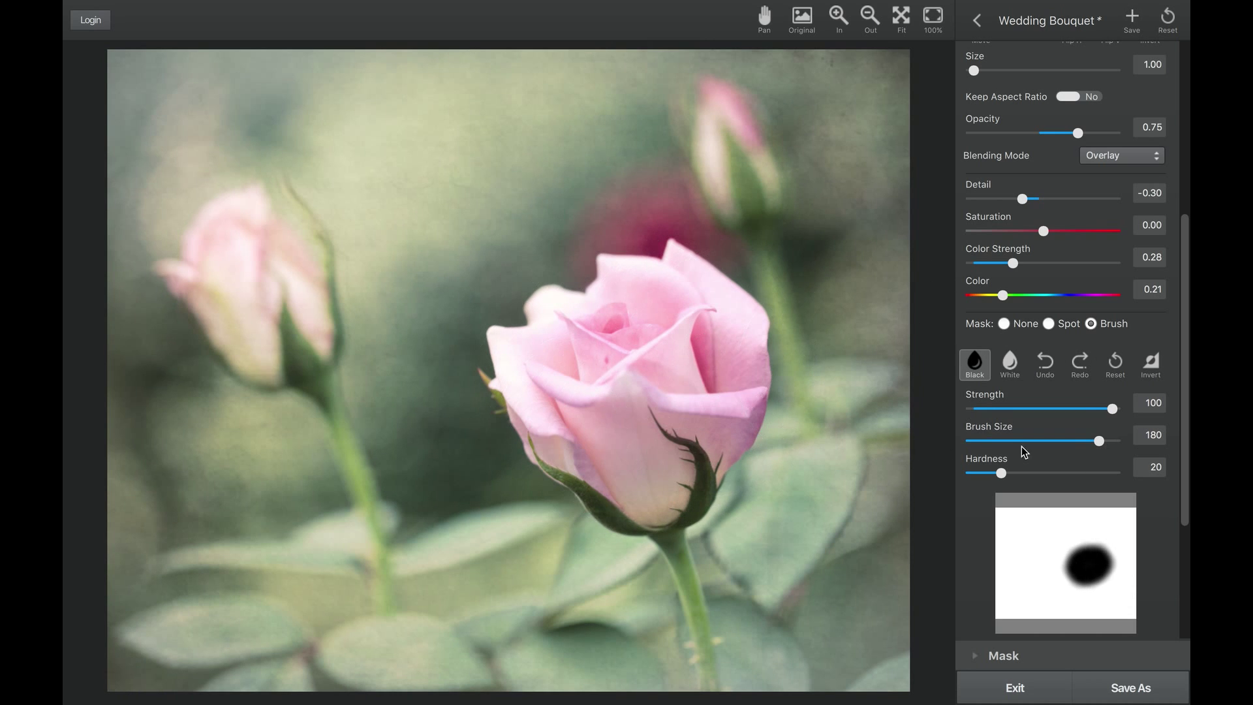
pyautogui.moveTo(1097, 442); pyautogui.dragTo(984, 442)
pyautogui.moveTo(371, 139)
pyautogui.mouseDown()
pyautogui.moveTo(404, 152)
pyautogui.moveTo(563, 149)
pyautogui.moveTo(644, 187)
pyautogui.mouseUp()
# Step: Paint black over the left bud and lower leaves, set hardness 97, then reset the mask
pyautogui.moveTo(1002, 475)
pyautogui.mouseDown()
pyautogui.moveTo(1077, 476)
pyautogui.moveTo(956, 469)
pyautogui.moveTo(1046, 441)
pyautogui.mouseUp()
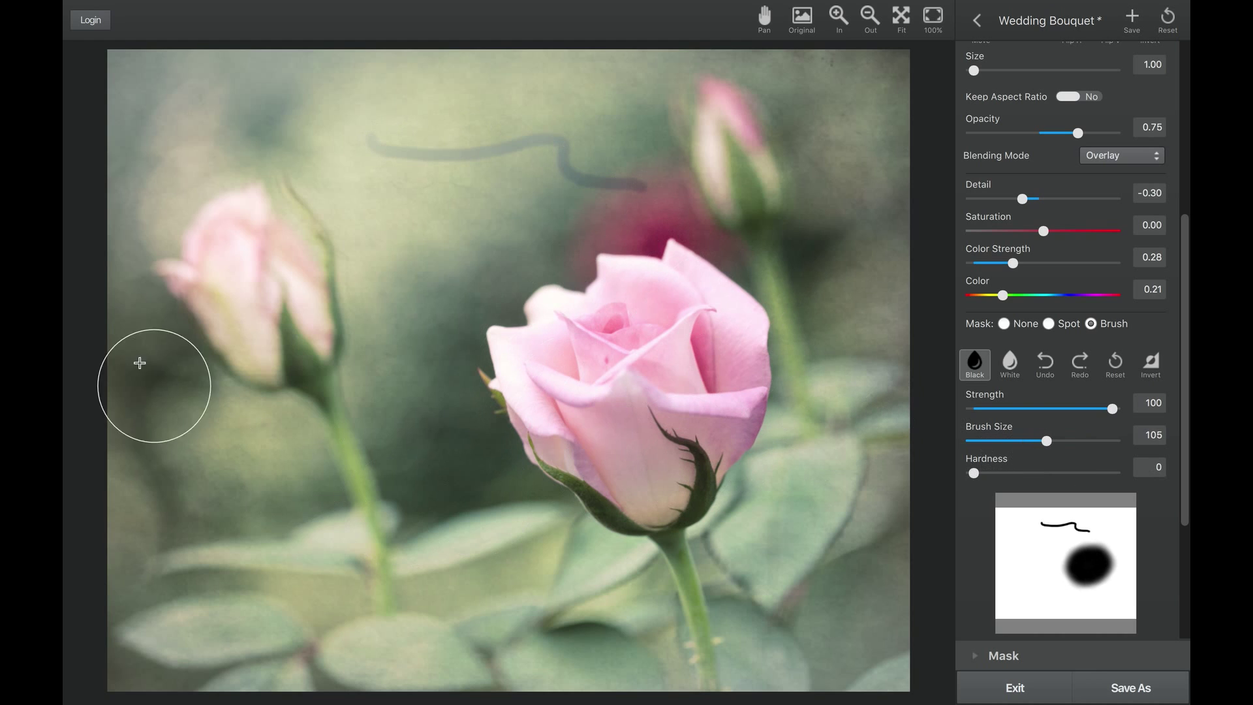
pyautogui.moveTo(195, 251)
pyautogui.mouseDown()
pyautogui.moveTo(345, 404)
pyautogui.moveTo(372, 511)
pyautogui.mouseUp()
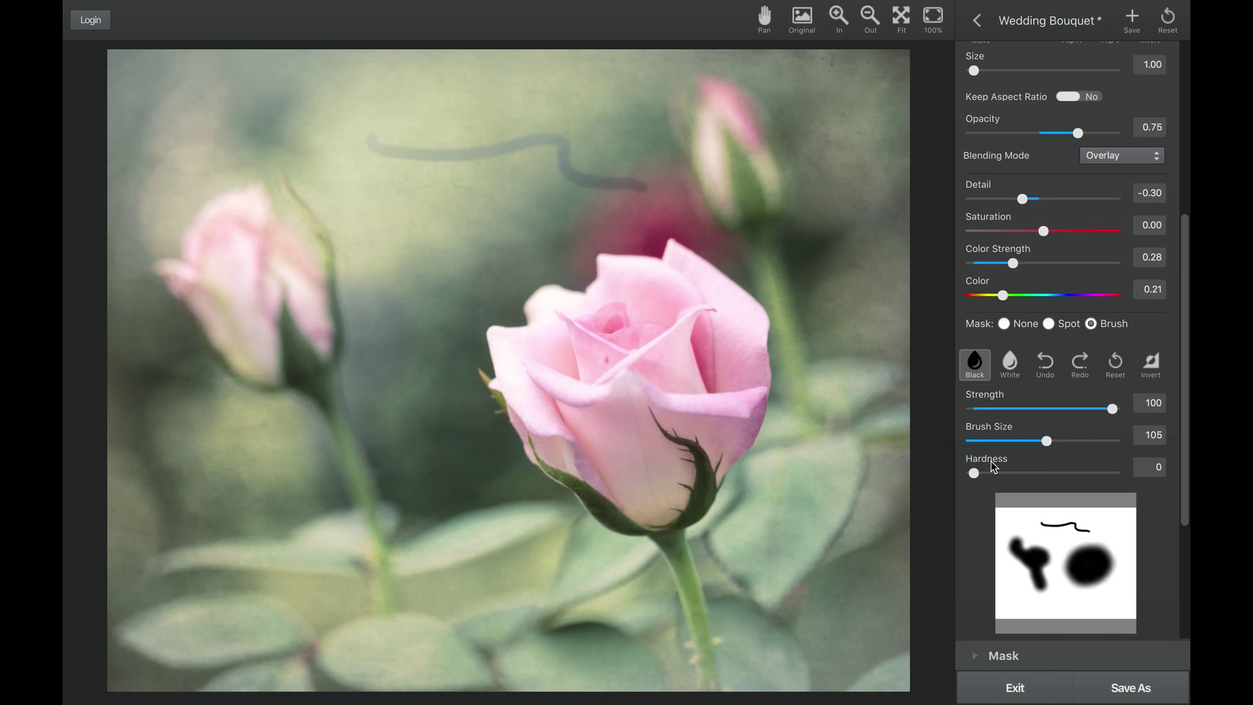
pyautogui.moveTo(973, 473); pyautogui.dragTo(1108, 473)
pyautogui.moveTo(418, 528)
pyautogui.mouseDown()
pyautogui.moveTo(364, 551)
pyautogui.moveTo(679, 581)
pyautogui.moveTo(287, 554)
pyautogui.mouseUp()
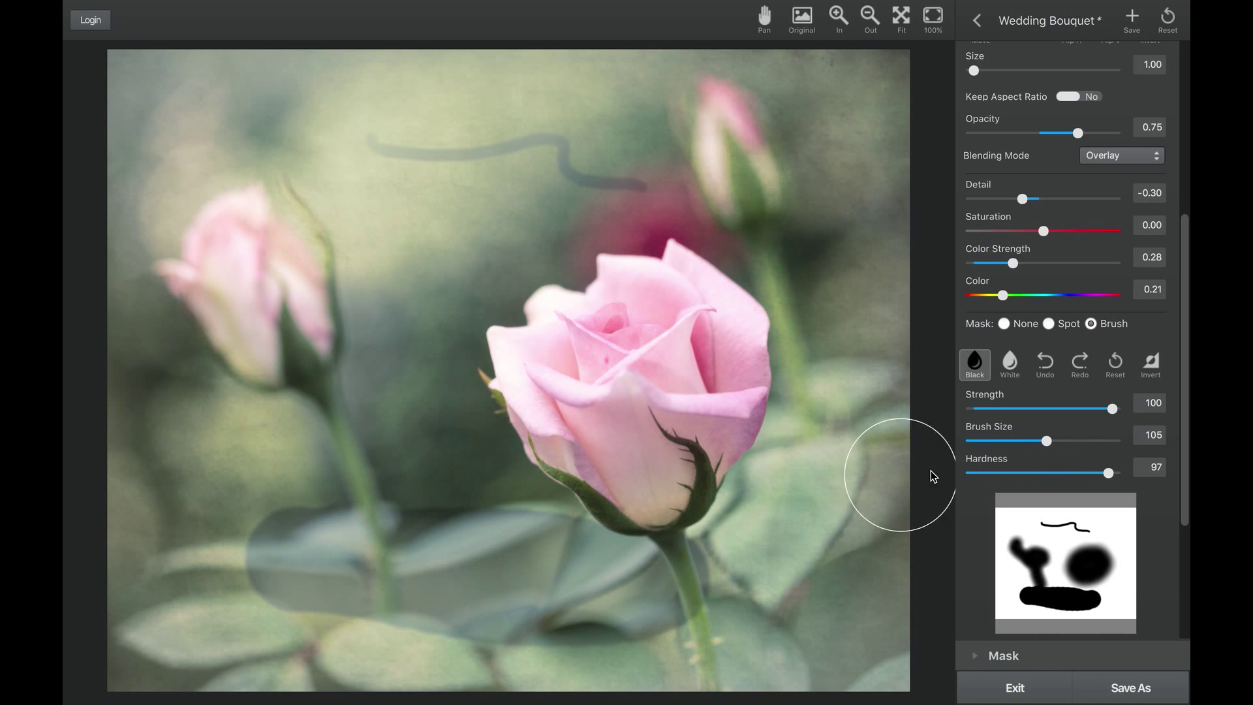
pyautogui.click(1117, 364)
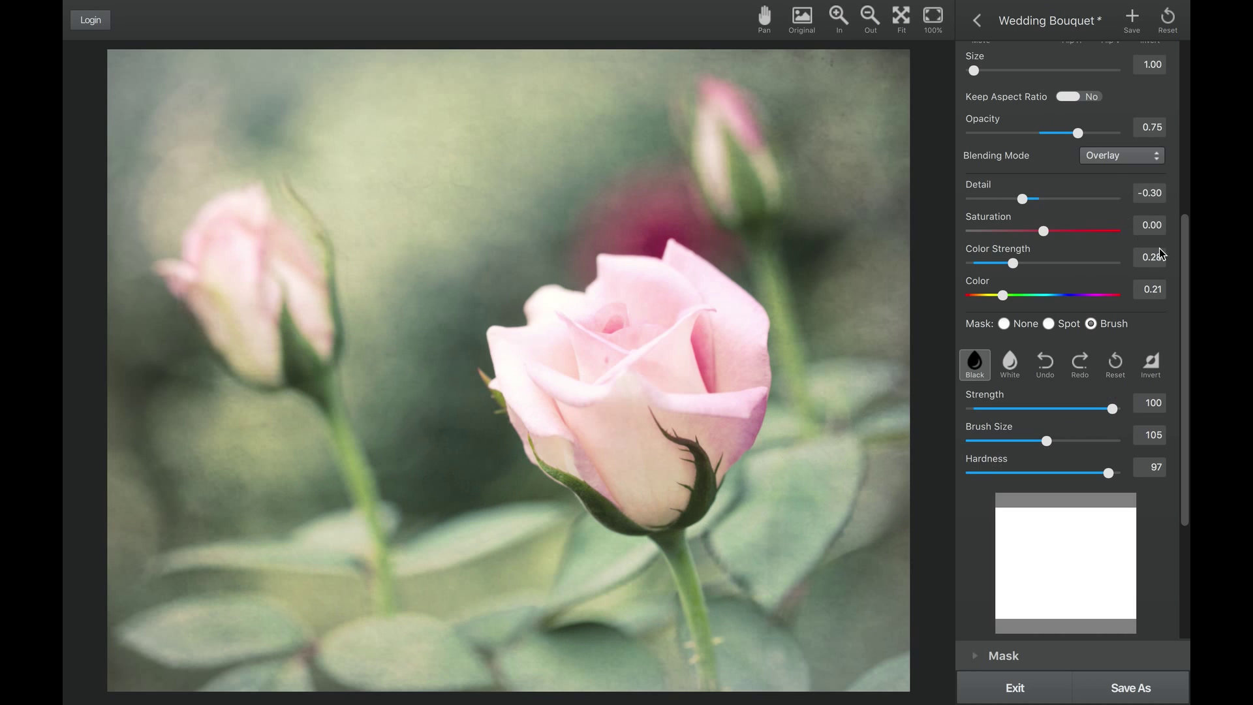
# Step: Collapse the Texture settings, expand the overall Mask section, and settle on Brush after comparing with Spot
pyautogui.scroll(10, 976, 90)
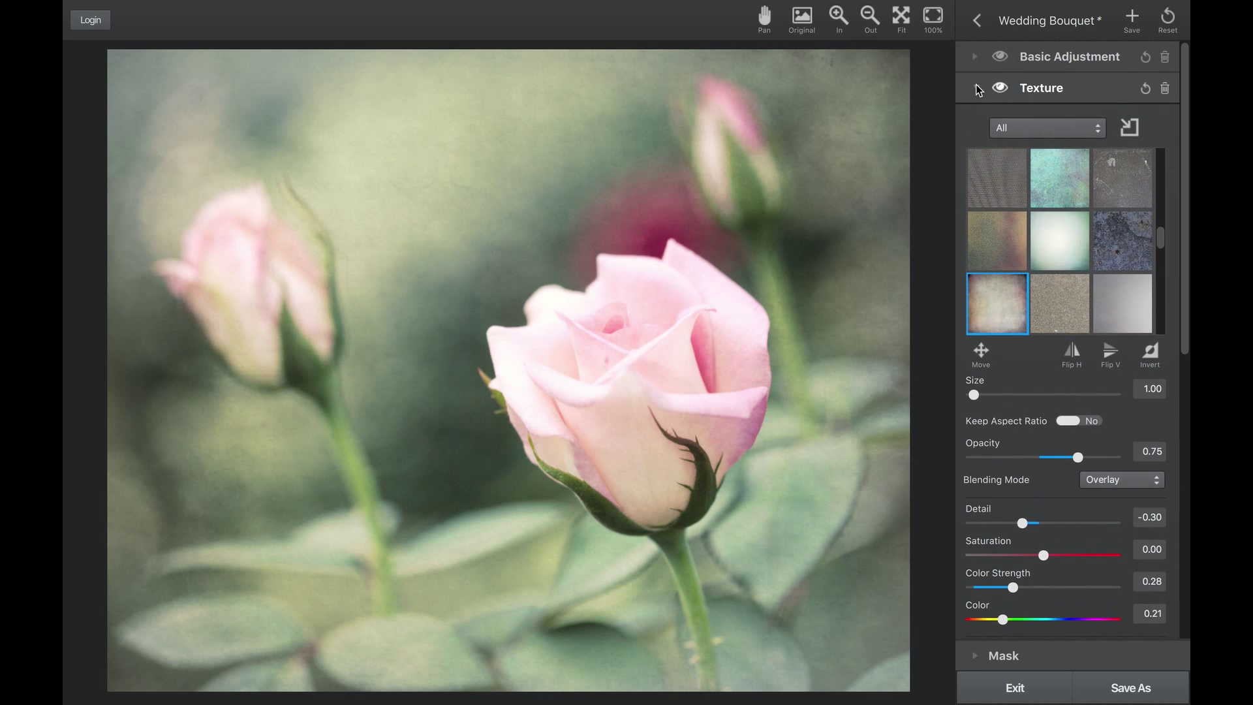
pyautogui.click(977, 89)
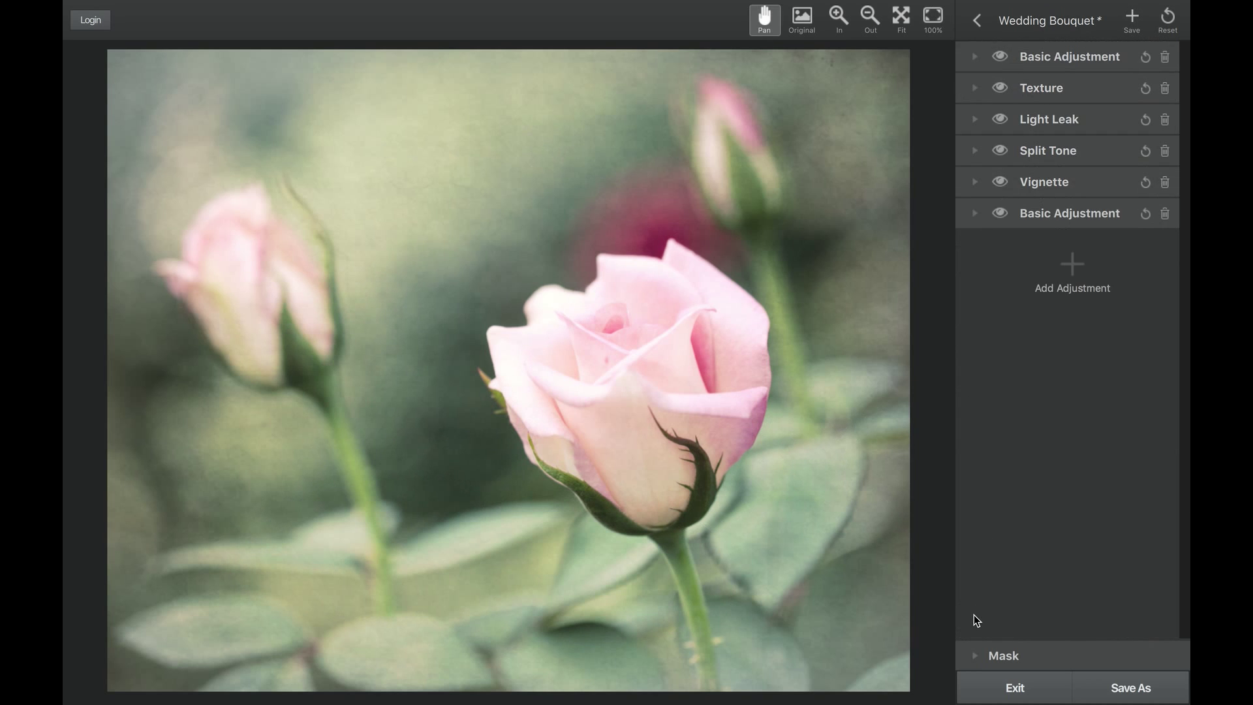
pyautogui.click(975, 657)
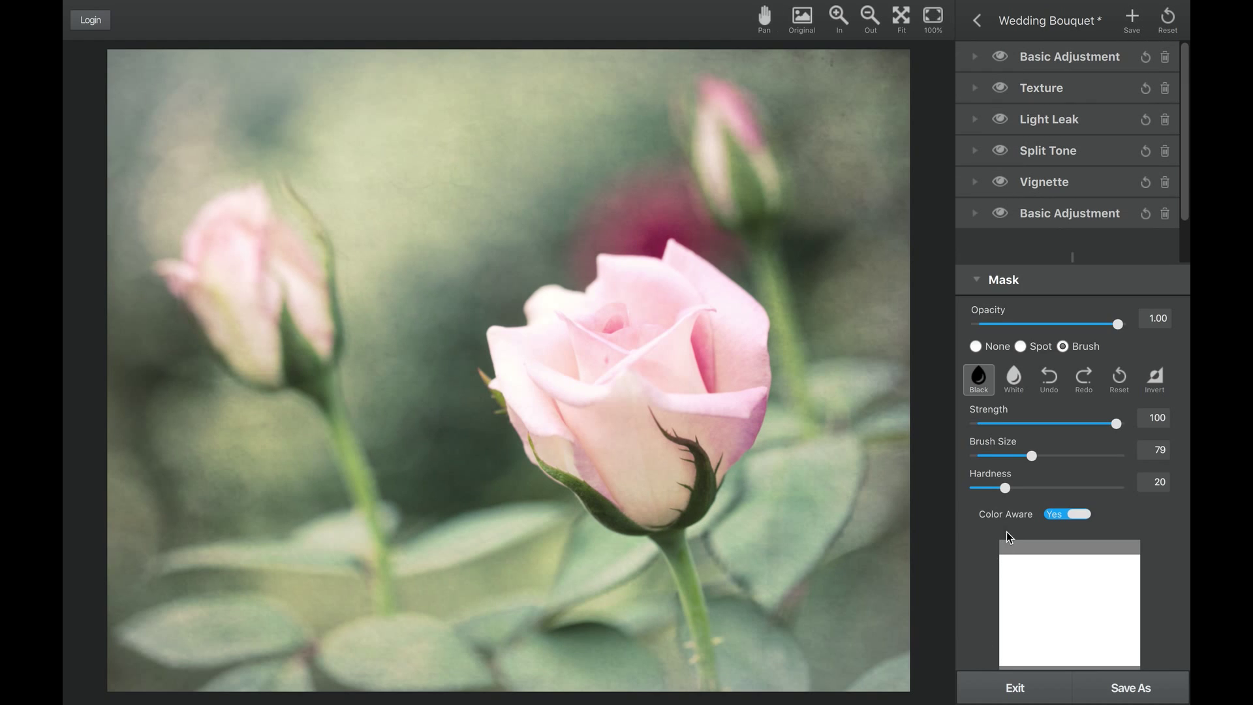
pyautogui.click(1022, 346)
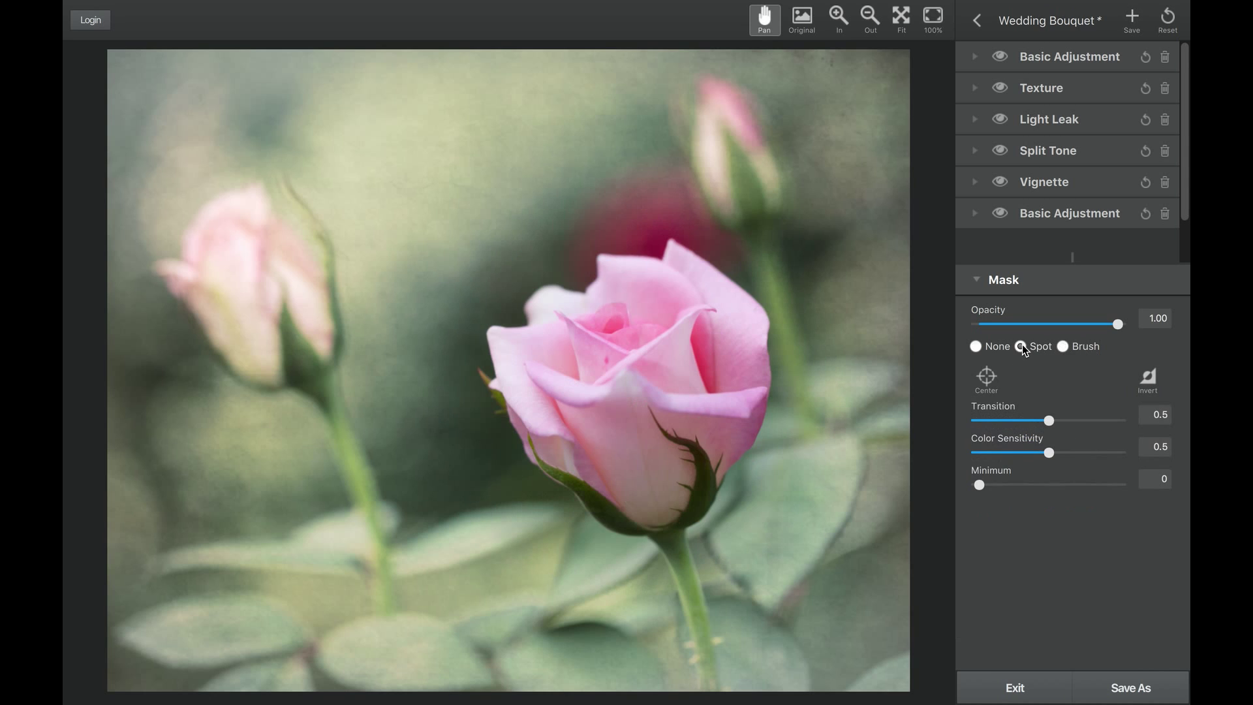
pyautogui.click(1064, 347)
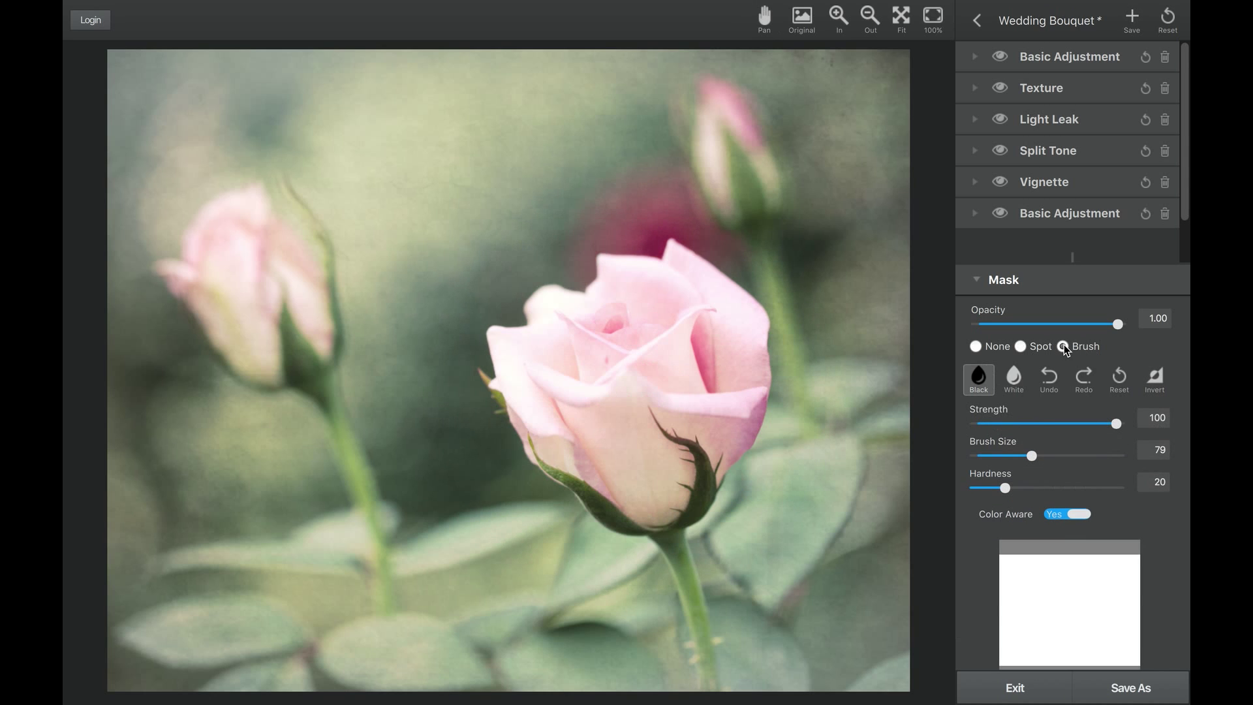
pyautogui.click(1022, 346)
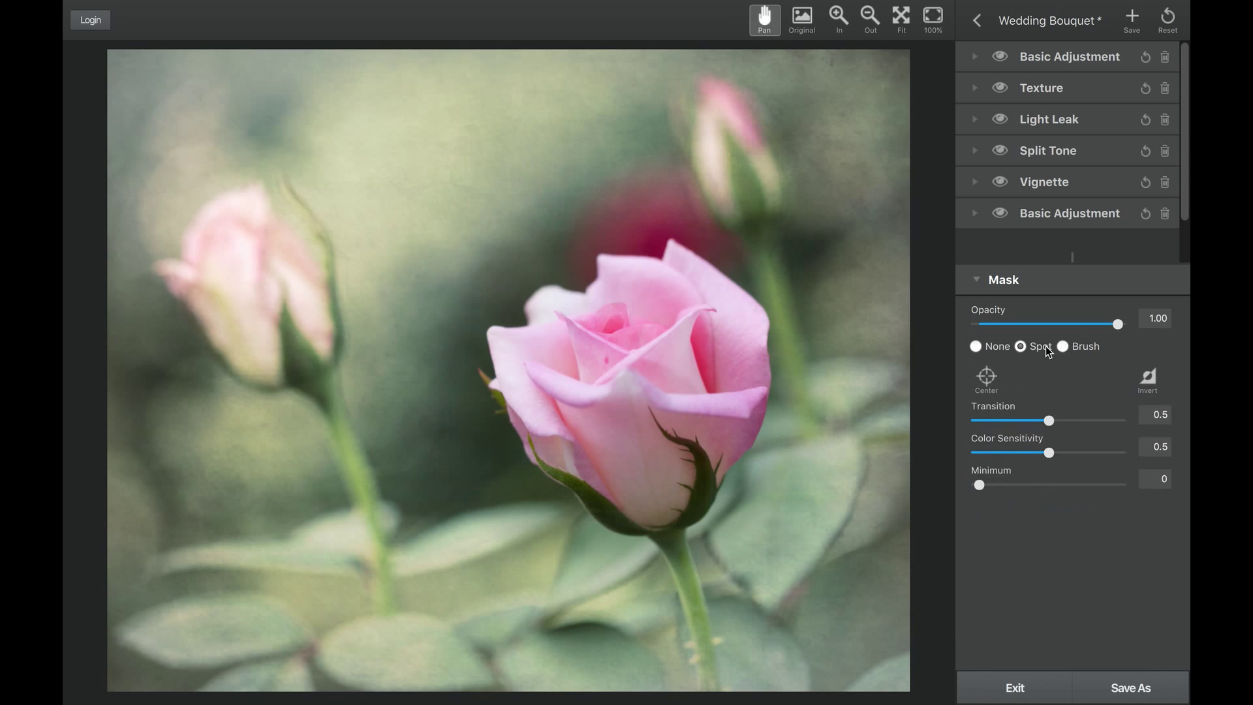
pyautogui.click(1063, 347)
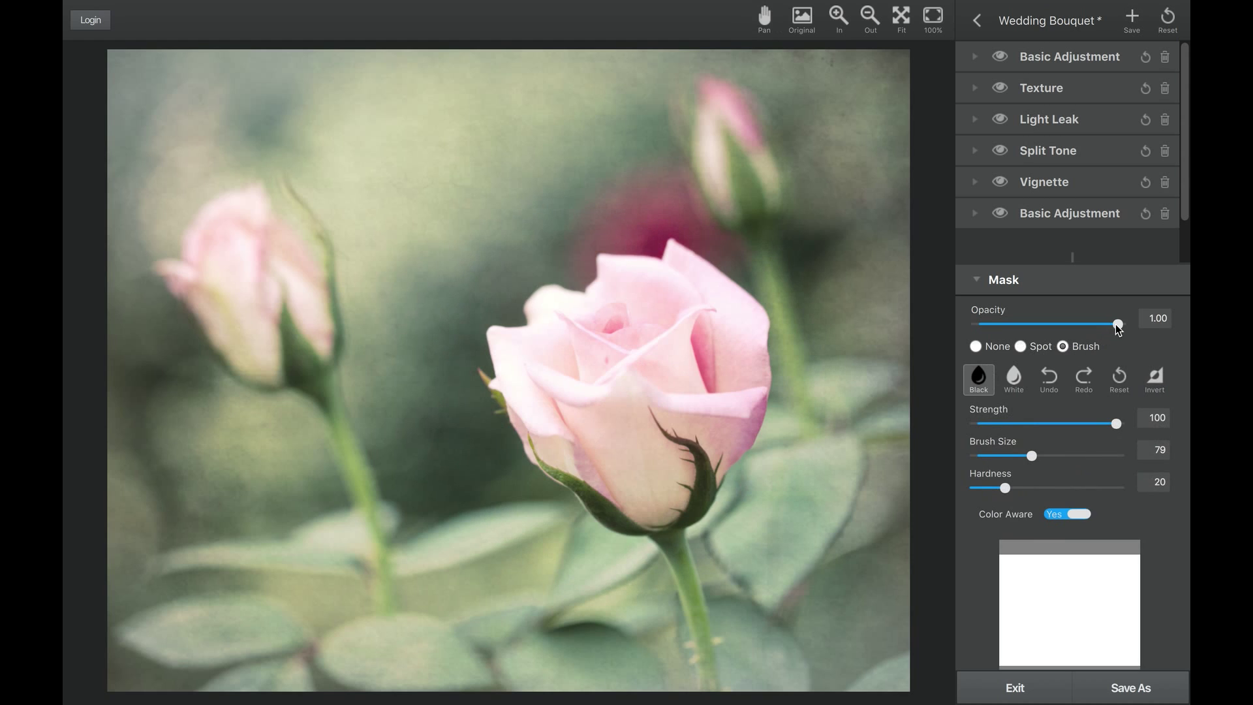
# Step: Set mask opacity to 0.90 and paint black over the rose's left and right edges, toggling Color Aware
pyautogui.moveTo(1114, 326); pyautogui.dragTo(1083, 332)
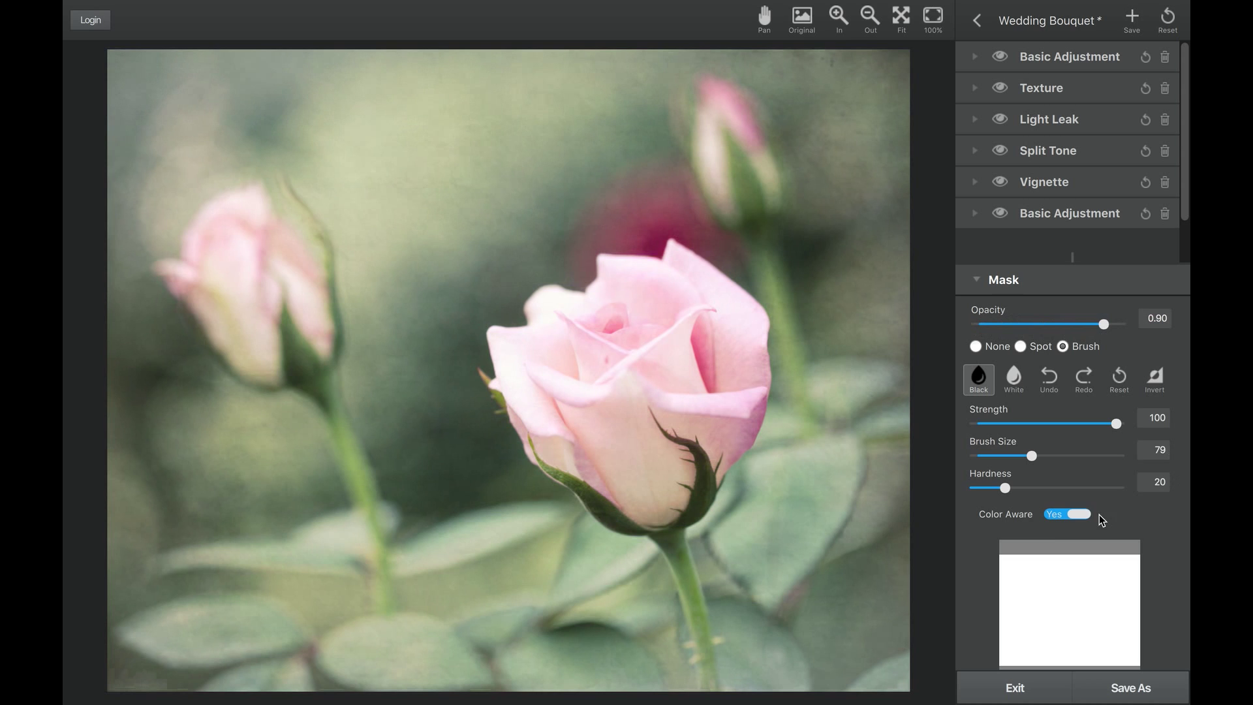
pyautogui.click(1052, 514)
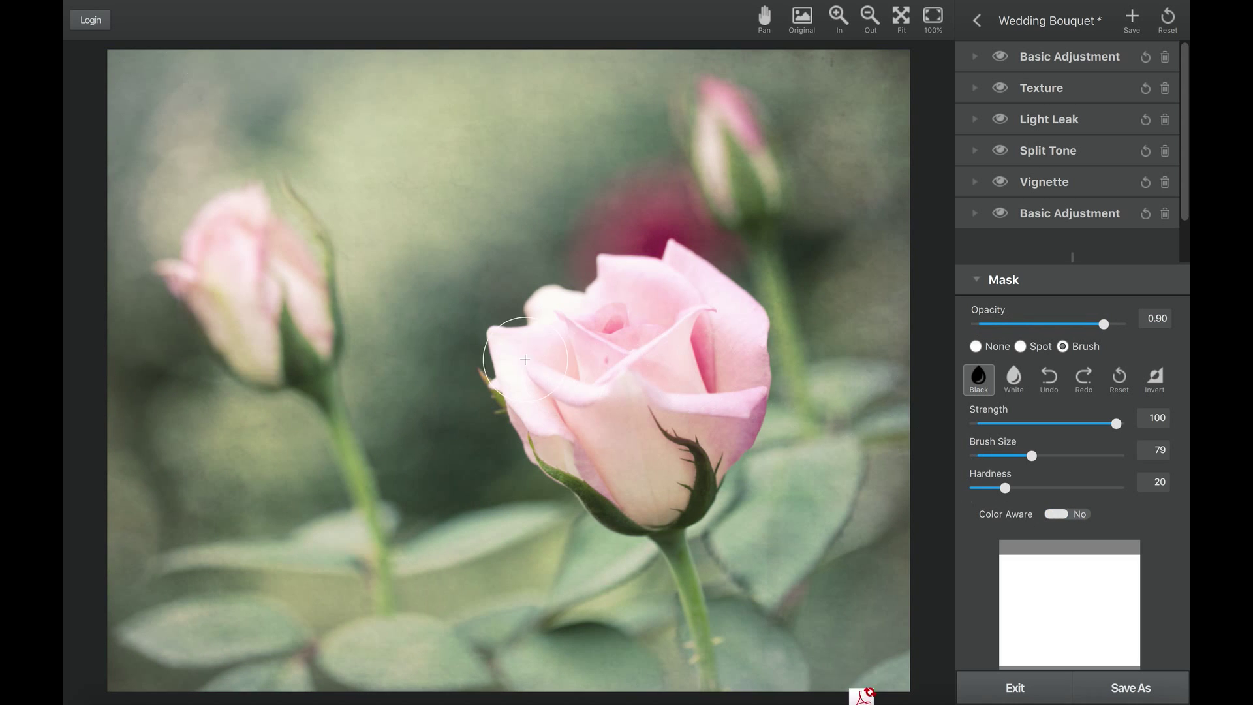
pyautogui.moveTo(525, 365)
pyautogui.mouseDown()
pyautogui.moveTo(538, 333)
pyautogui.moveTo(552, 313)
pyautogui.moveTo(532, 303)
pyautogui.moveTo(747, 248)
pyautogui.moveTo(589, 250)
pyautogui.moveTo(454, 298)
pyautogui.moveTo(579, 324)
pyautogui.moveTo(722, 285)
pyautogui.moveTo(774, 306)
pyautogui.mouseUp()
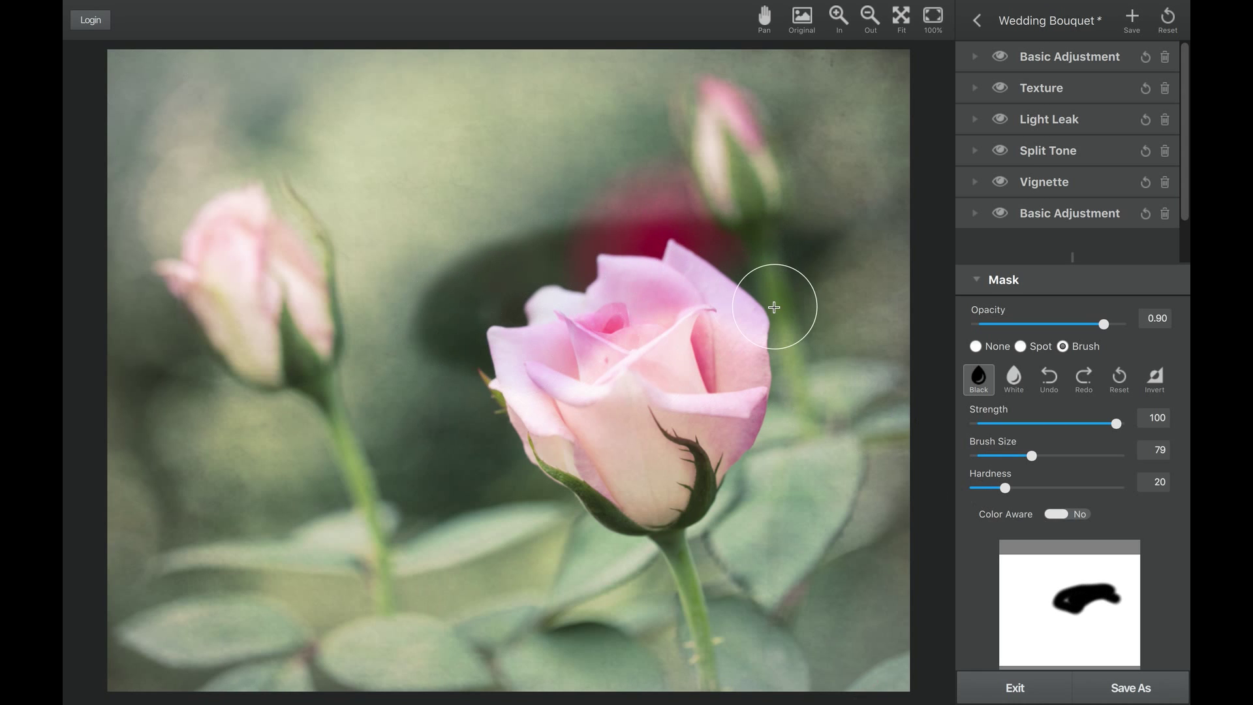
pyautogui.click(1083, 516)
pyautogui.moveTo(724, 342)
pyautogui.mouseDown()
pyautogui.moveTo(745, 385)
pyautogui.moveTo(723, 465)
pyautogui.moveTo(705, 431)
pyautogui.moveTo(660, 408)
pyautogui.moveTo(642, 449)
pyautogui.moveTo(693, 472)
pyautogui.moveTo(671, 493)
pyautogui.moveTo(653, 501)
pyautogui.moveTo(598, 448)
pyautogui.mouseUp()
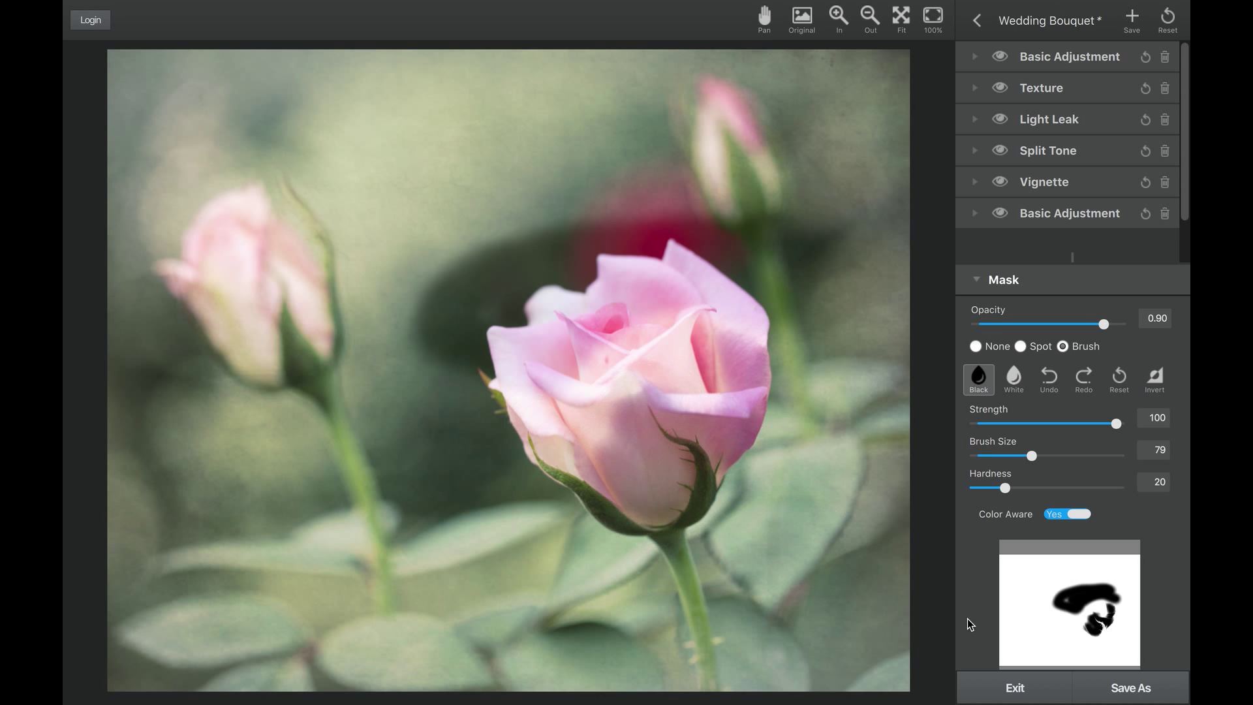